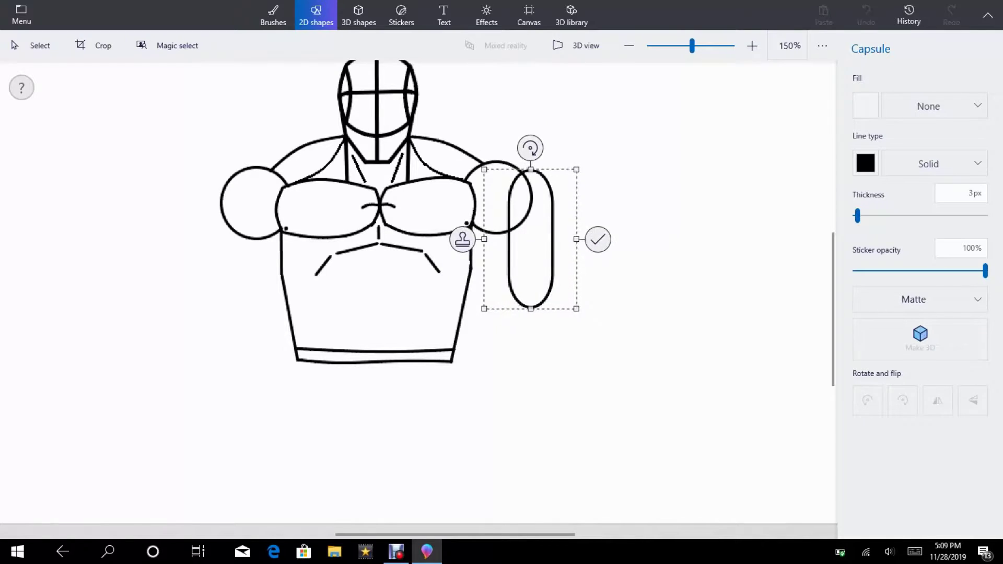
# - Stamp a copy of the arm capsule and move it under the left shoulder
pyautogui.click(434, 264)
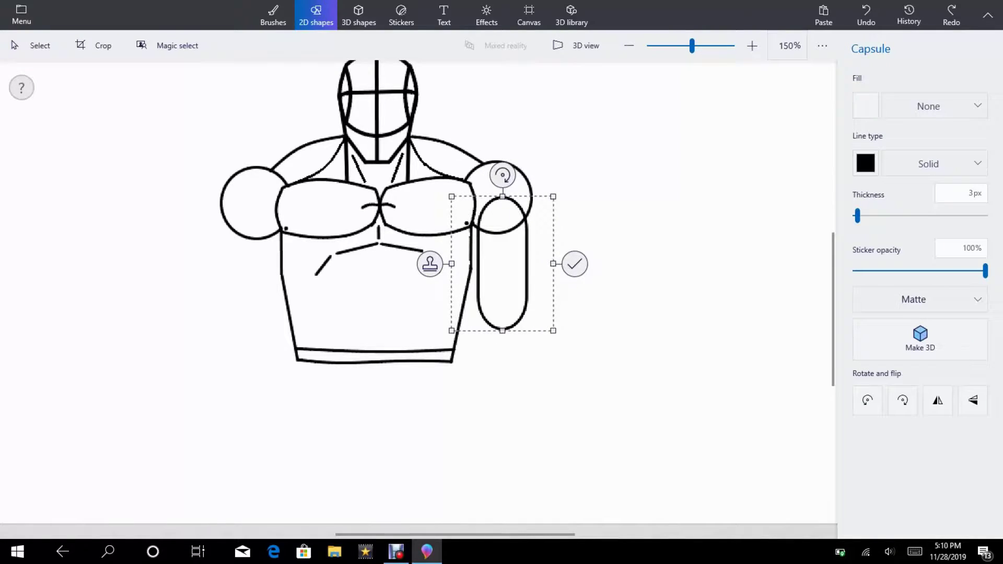
pyautogui.moveTo(504, 264); pyautogui.dragTo(254, 264)
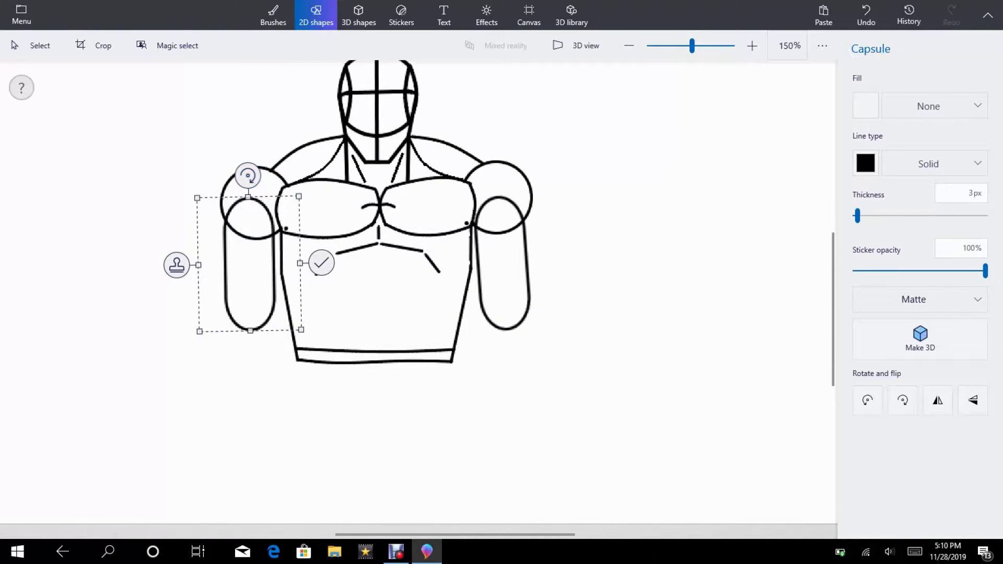
pyautogui.press('Return')
# - Undo the commit, then widen the left arm capsule and tilt it slightly
pyautogui.click(867, 15)
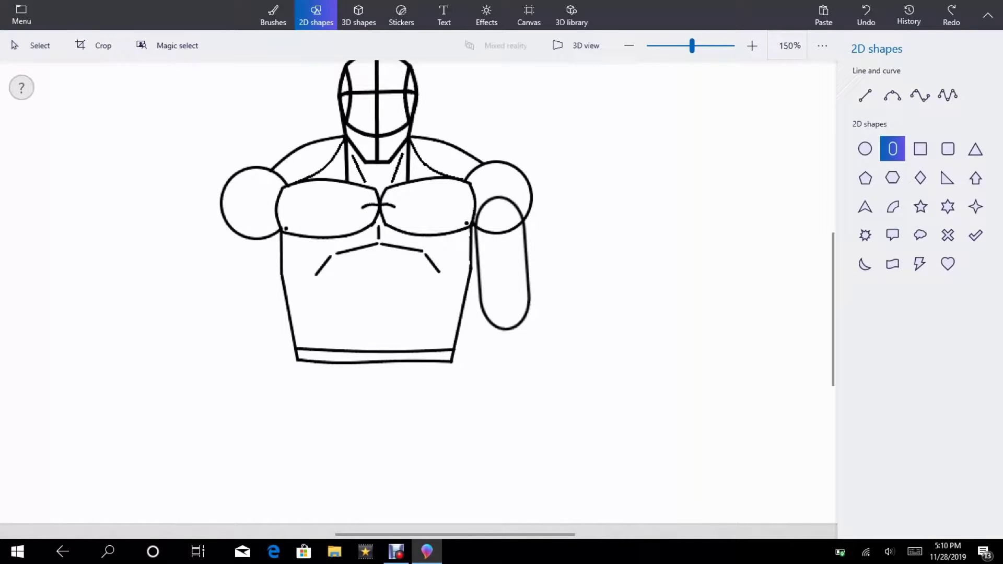
pyautogui.moveTo(239, 200); pyautogui.dragTo(274, 339)
pyautogui.moveTo(233, 268); pyautogui.dragTo(198, 266)
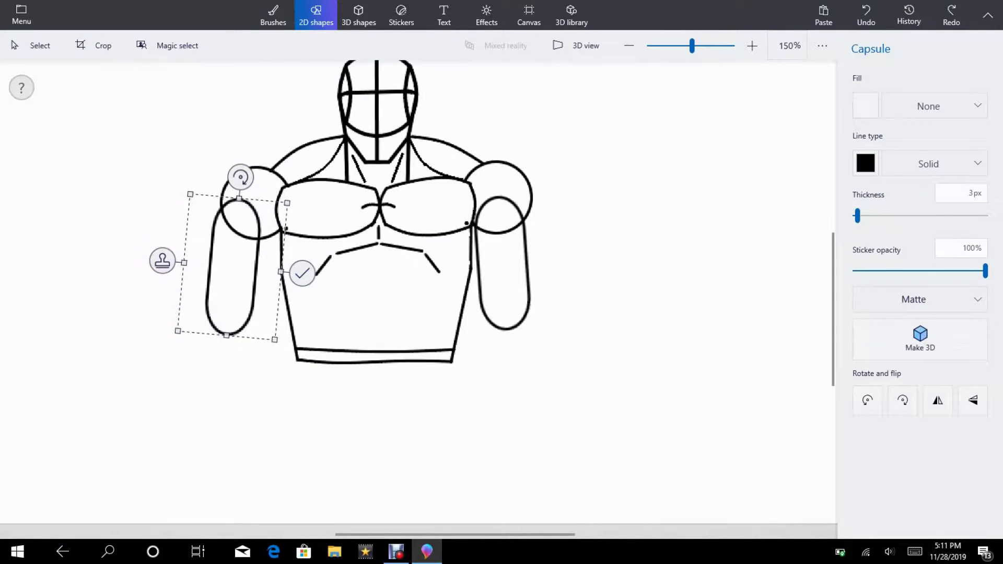
pyautogui.moveTo(281, 271); pyautogui.dragTo(299, 271)
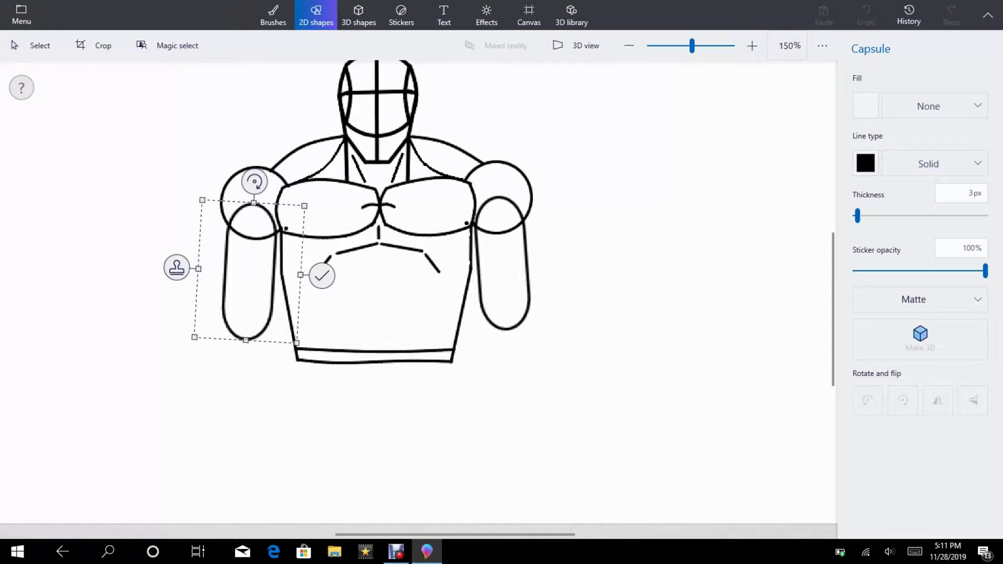
pyautogui.moveTo(253, 179); pyautogui.dragTo(255, 182)
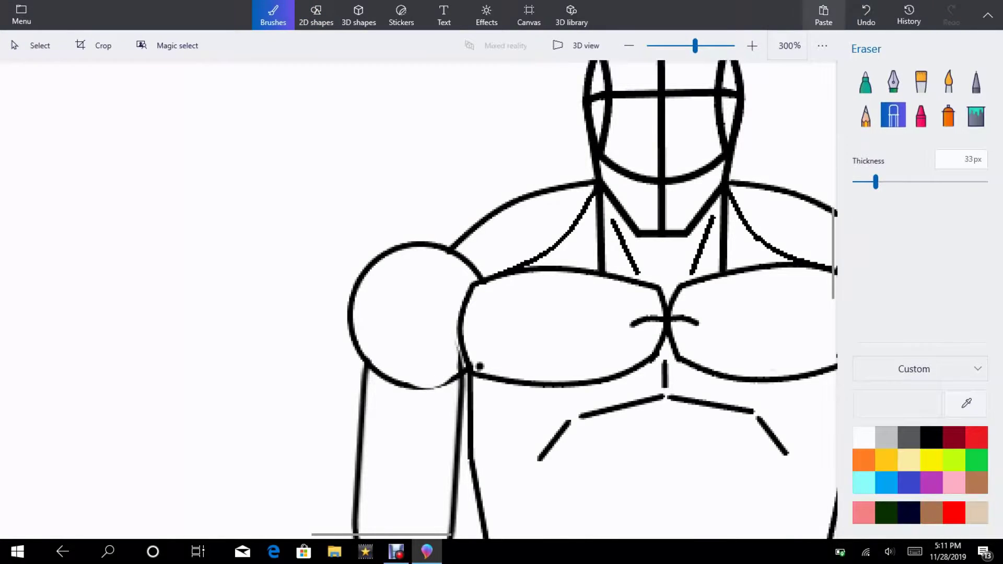
# - Undo the last arm erase and rub out the stray line at the chest junction
pyautogui.hotkey('ctrl', 'z')
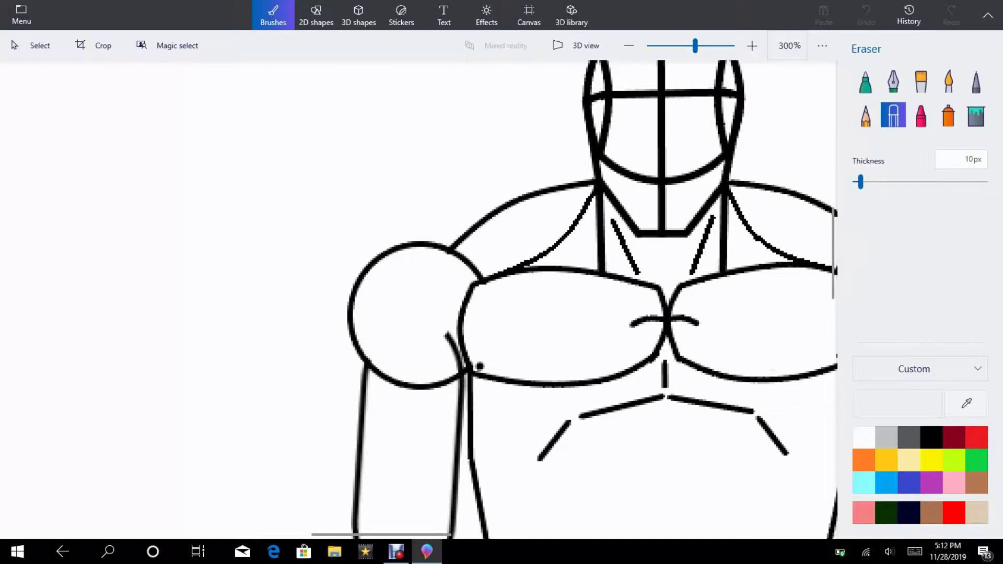
pyautogui.scroll(-3, 480, 366)
pyautogui.scroll(5, 444, 359)
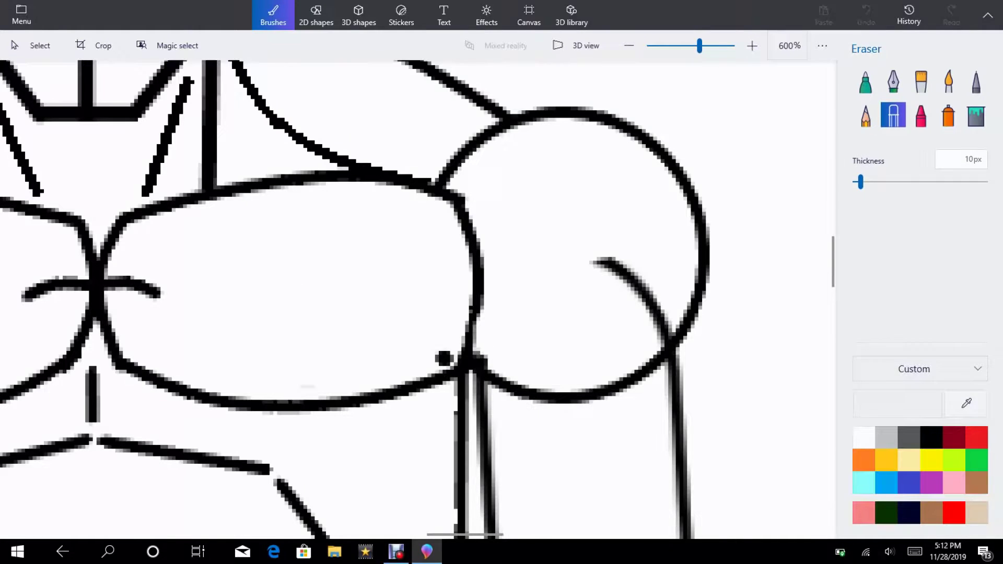
pyautogui.scroll(-5, 416, 298)
pyautogui.scroll(-2, 416, 298)
pyautogui.scroll(5, 415, 297)
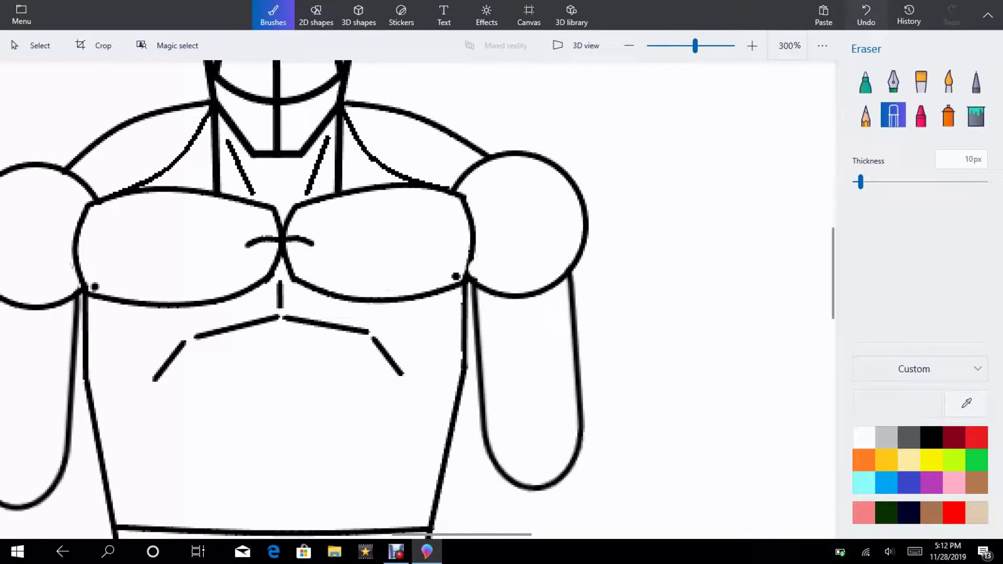
pyautogui.scroll(5, 474, 267)
pyautogui.moveTo(451, 267); pyautogui.dragTo(452, 298)
pyautogui.scroll(-5, 451, 299)
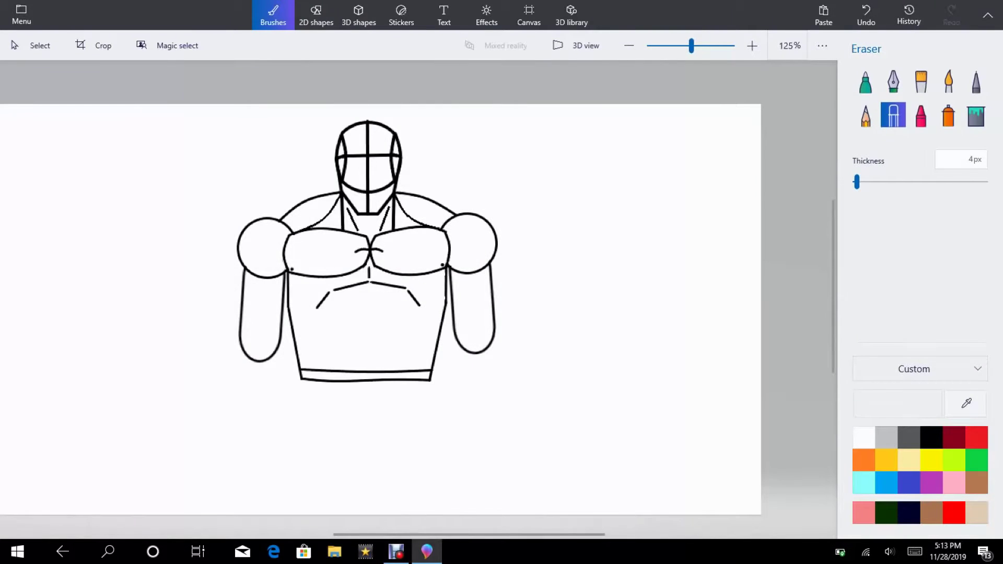
# - Draw a capsule outline, then shrink and tilt it onto the upper left arm
pyautogui.click(316, 14)
pyautogui.click(892, 148)
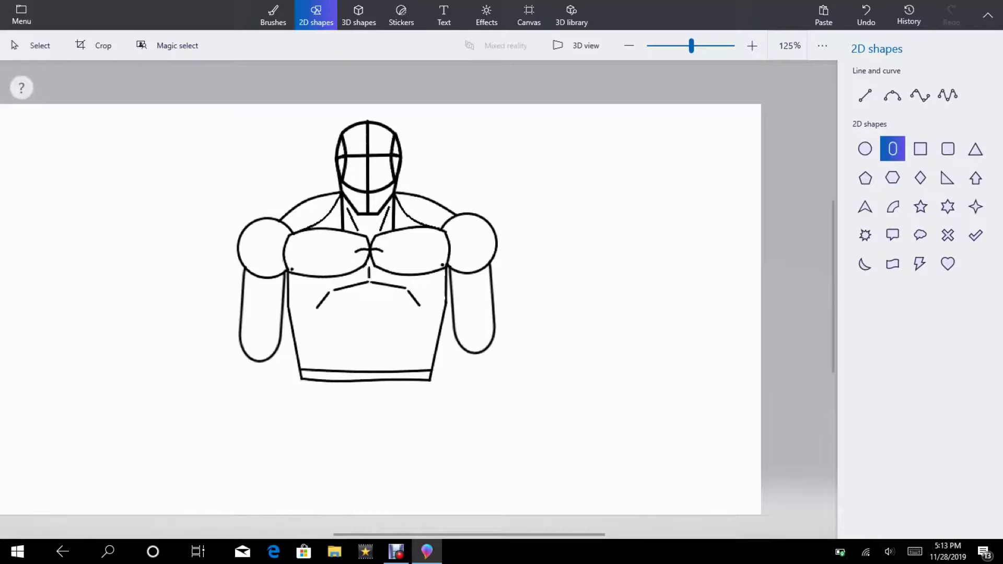
pyautogui.scroll(-3, 392, 298)
pyautogui.scroll(3, 393, 298)
pyautogui.moveTo(246, 299); pyautogui.dragTo(313, 383)
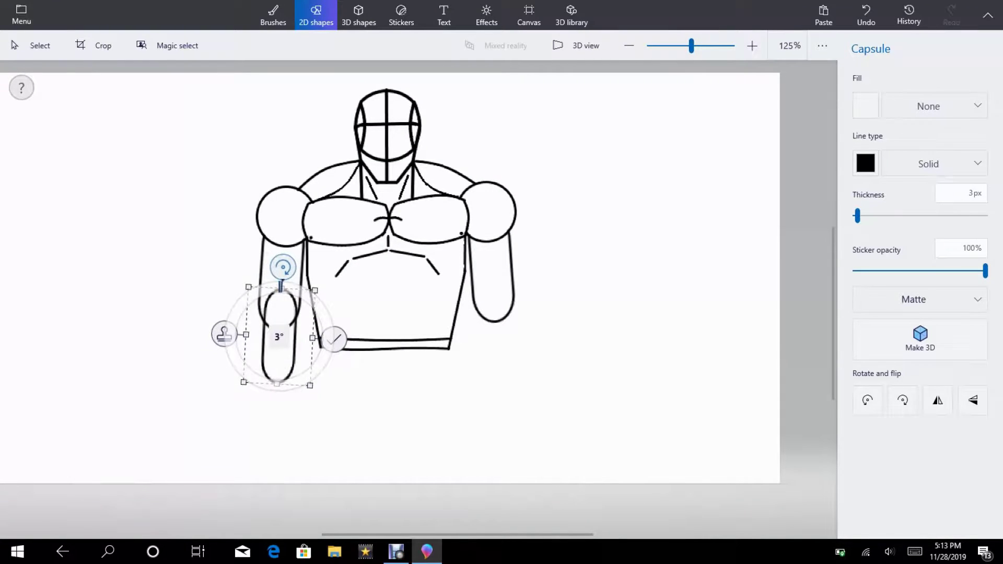
pyautogui.hotkey('ctrl', 'z')
pyautogui.hotkey('ctrl', 'z')
pyautogui.moveTo(81, 187)
pyautogui.mouseDown()
pyautogui.moveTo(244, 290)
pyautogui.moveTo(282, 269)
pyautogui.mouseUp()
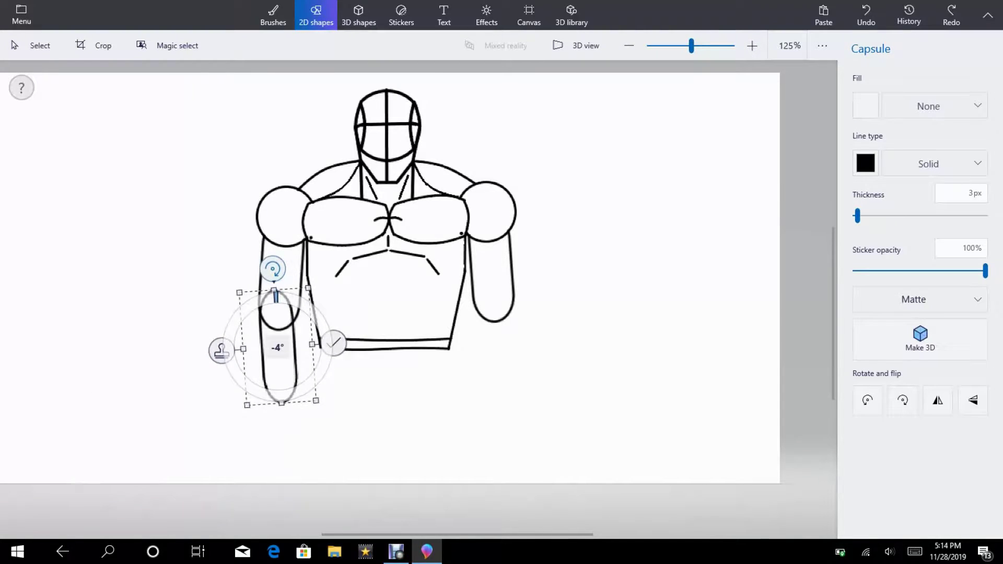
pyautogui.moveTo(279, 369); pyautogui.dragTo(277, 355)
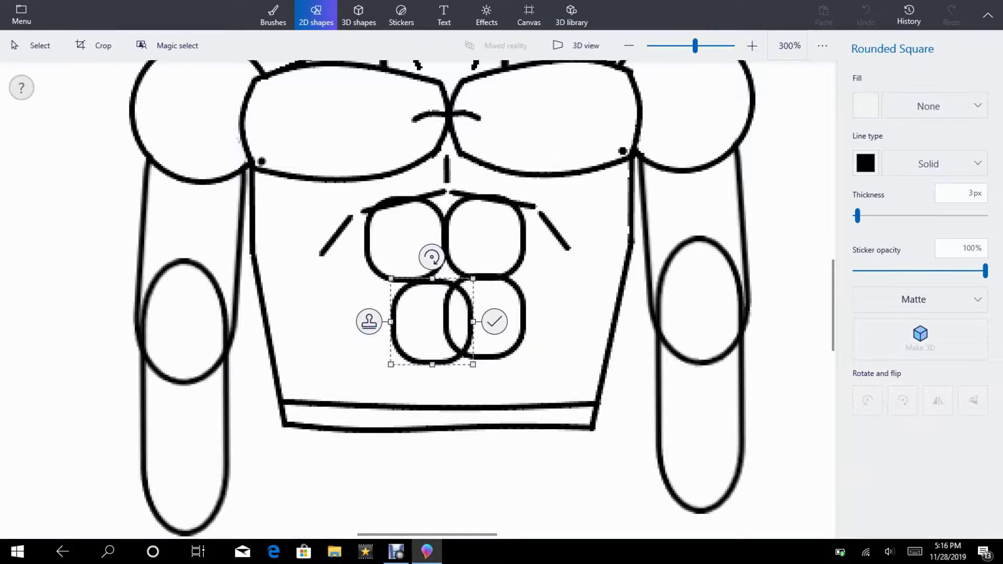
# - Drag the selected ab rounded square into its slot beside the others
pyautogui.moveTo(431, 318); pyautogui.dragTo(405, 316)
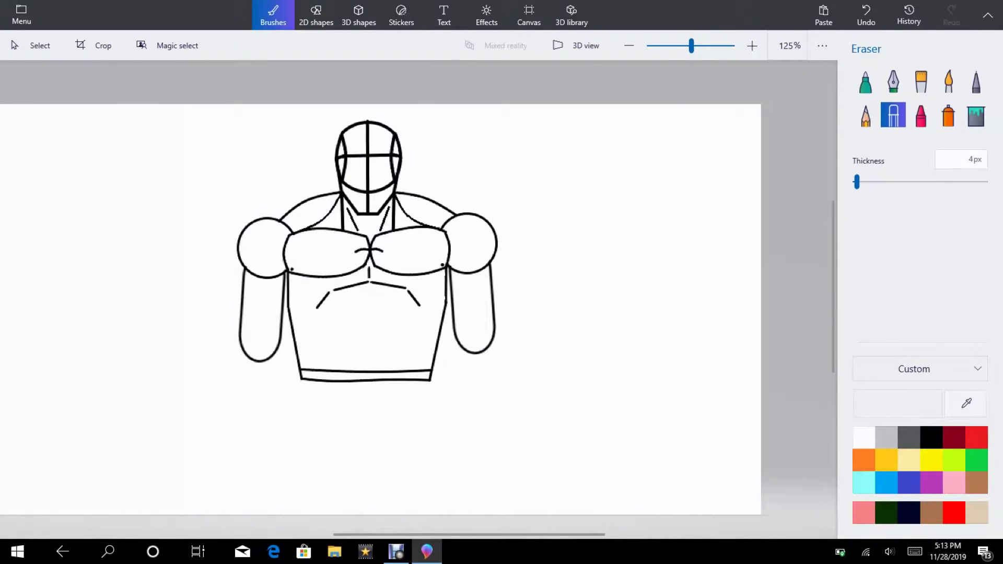
# - Place a stamped copy of the arm capsule under the left shoulder, tilted outward
pyautogui.click(316, 15)
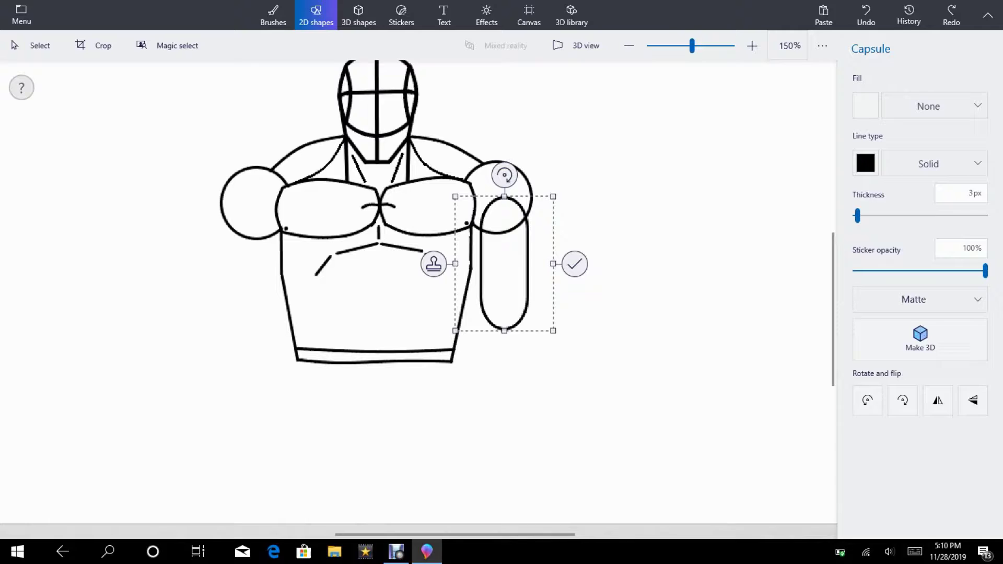
pyautogui.click(434, 264)
pyautogui.moveTo(505, 264); pyautogui.dragTo(248, 264)
pyautogui.click(117, 393)
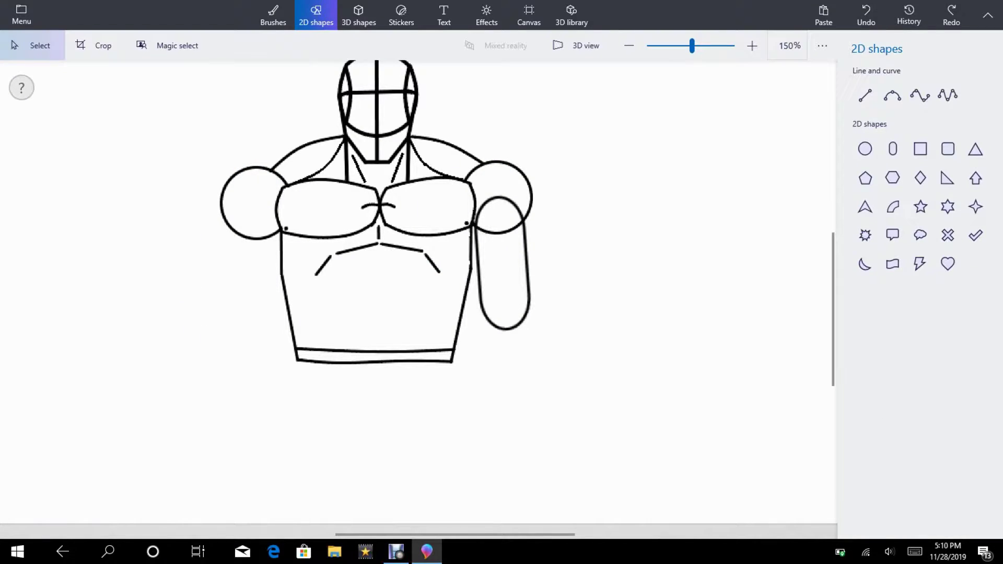
pyautogui.hotkey('ctrl', 'y')
pyautogui.moveTo(253, 172)
pyautogui.mouseDown()
pyautogui.moveTo(262, 173)
pyautogui.moveTo(241, 177)
pyautogui.mouseUp()
pyautogui.moveTo(233, 263); pyautogui.dragTo(248, 271)
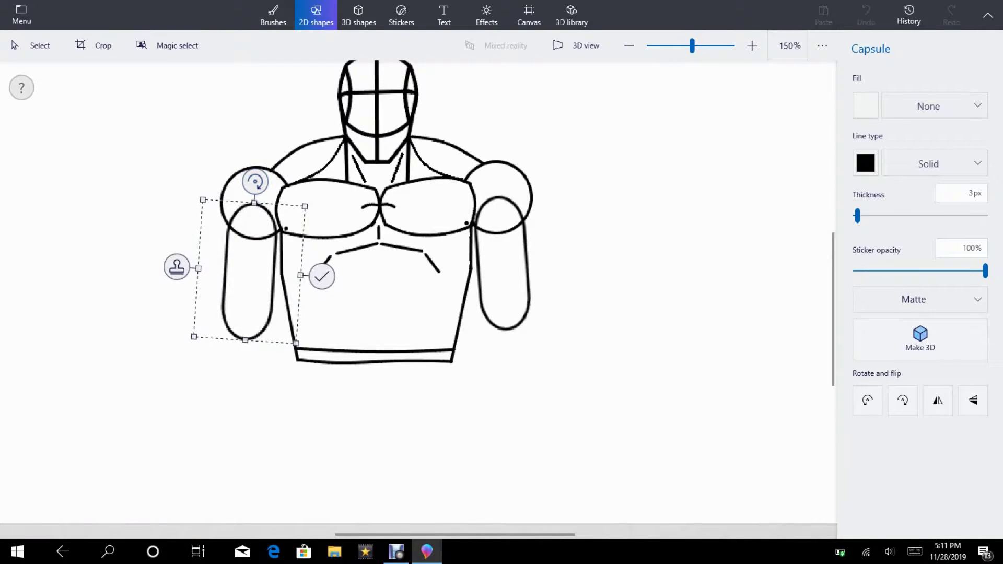
pyautogui.scroll(-3, 380, 292)
pyautogui.scroll(5, 316, 227)
# - Choose the Eraser from the Brushes panel
pyautogui.click(273, 15)
pyautogui.click(893, 115)
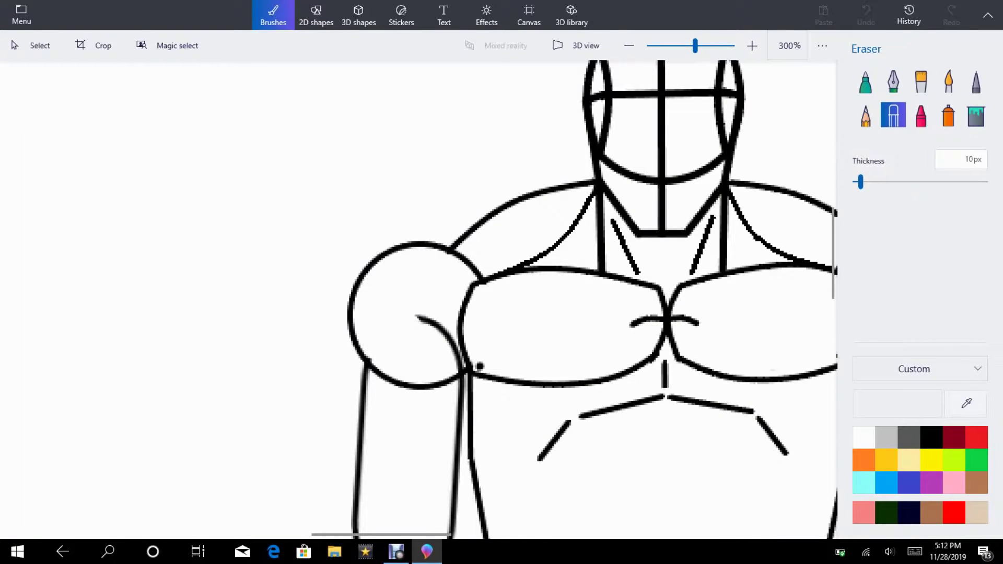
pyautogui.scroll(-3, 479, 366)
pyautogui.scroll(5, 443, 359)
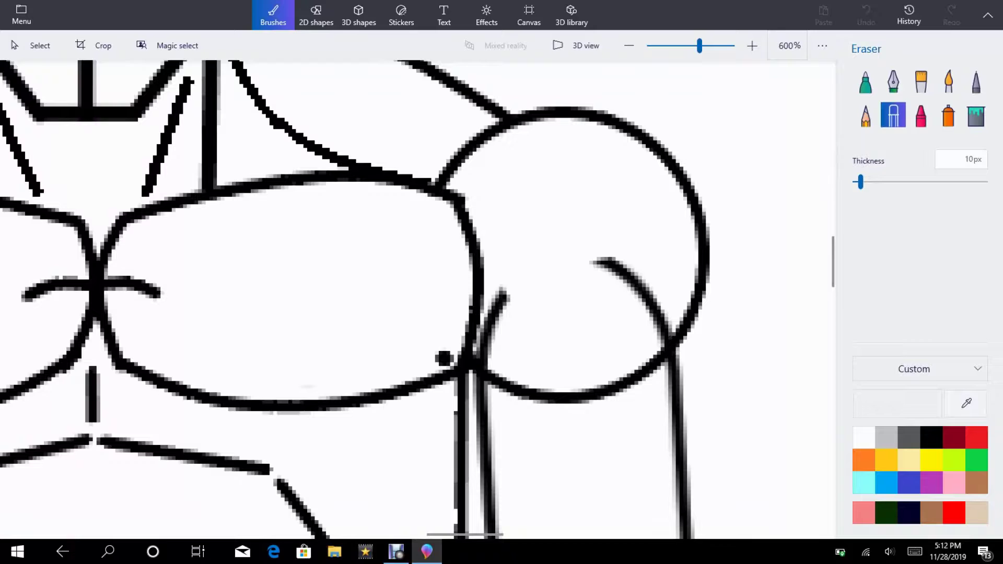
pyautogui.scroll(-5, 444, 359)
pyautogui.scroll(2, 451, 314)
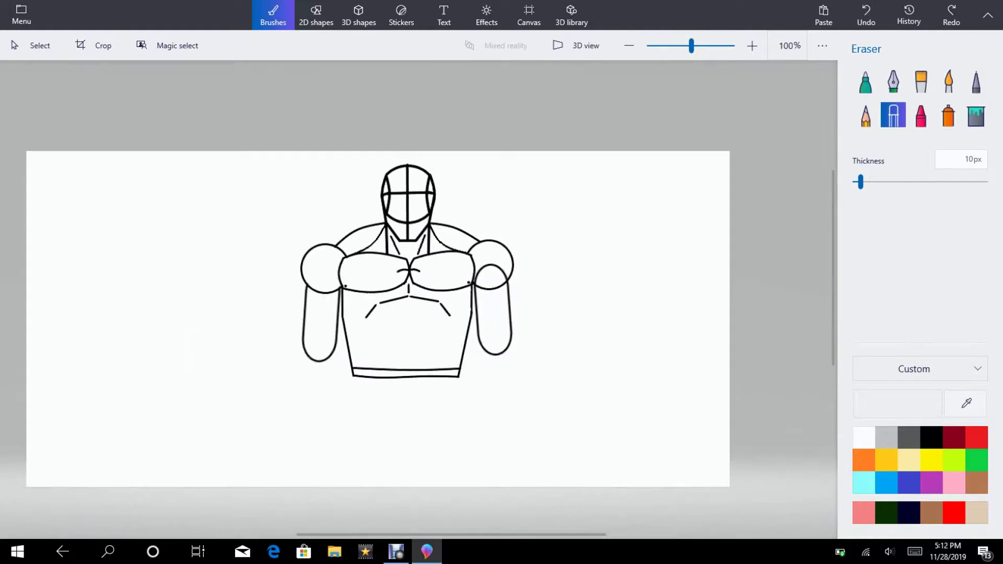
pyautogui.scroll(3, 456, 276)
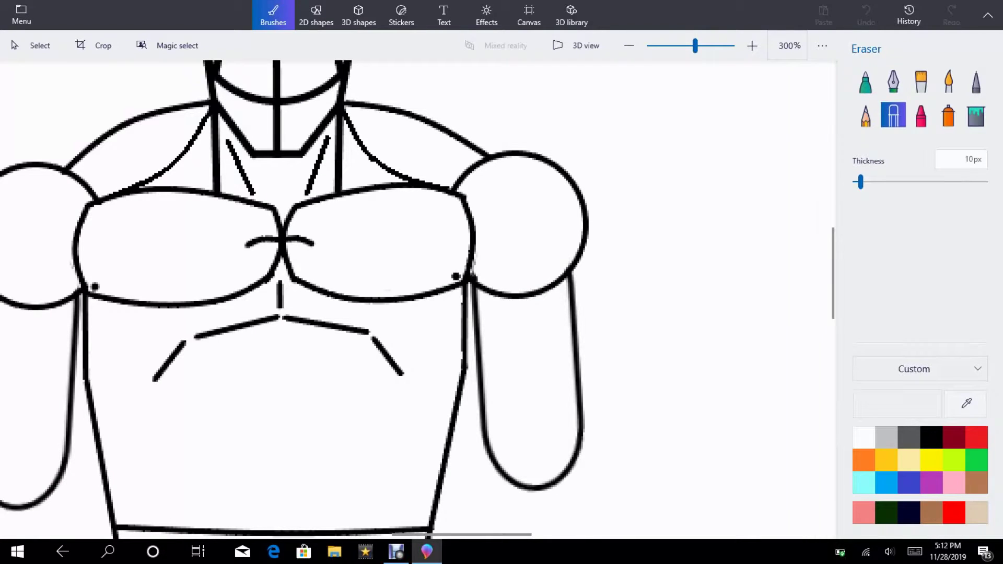
pyautogui.scroll(5, 480, 271)
pyautogui.scroll(-5, 419, 297)
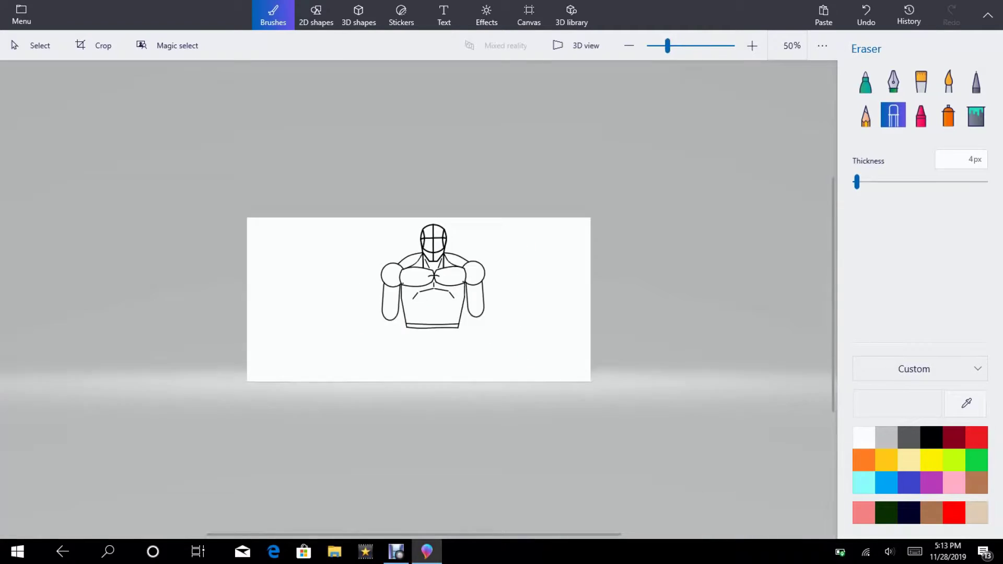
pyautogui.scroll(2, 420, 298)
# - Try a capsule over the left forearm, then delete the badly placed attempt
pyautogui.click(316, 16)
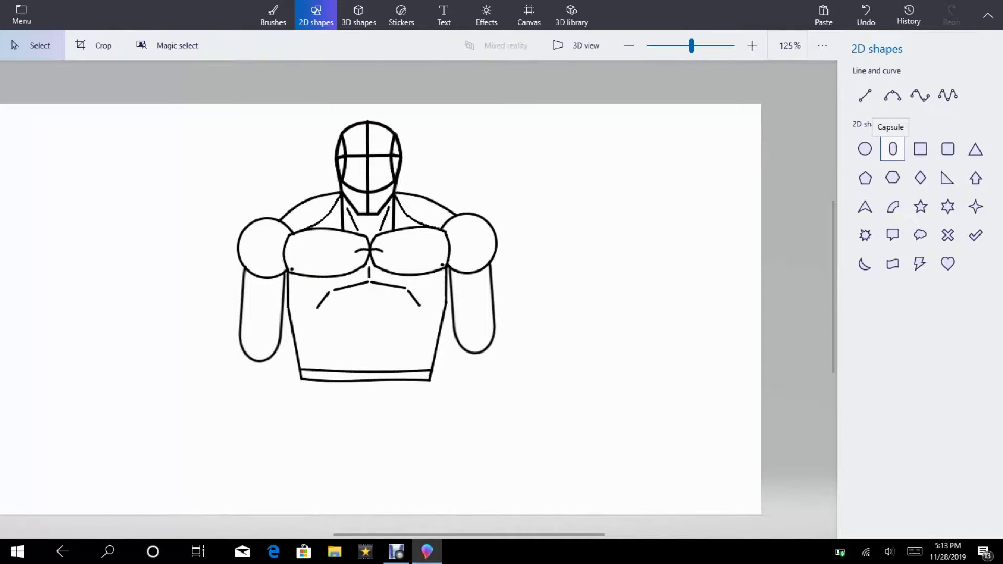
pyautogui.scroll(-3, 290, 352)
pyautogui.scroll(3, 290, 353)
pyautogui.moveTo(265, 312); pyautogui.dragTo(314, 406)
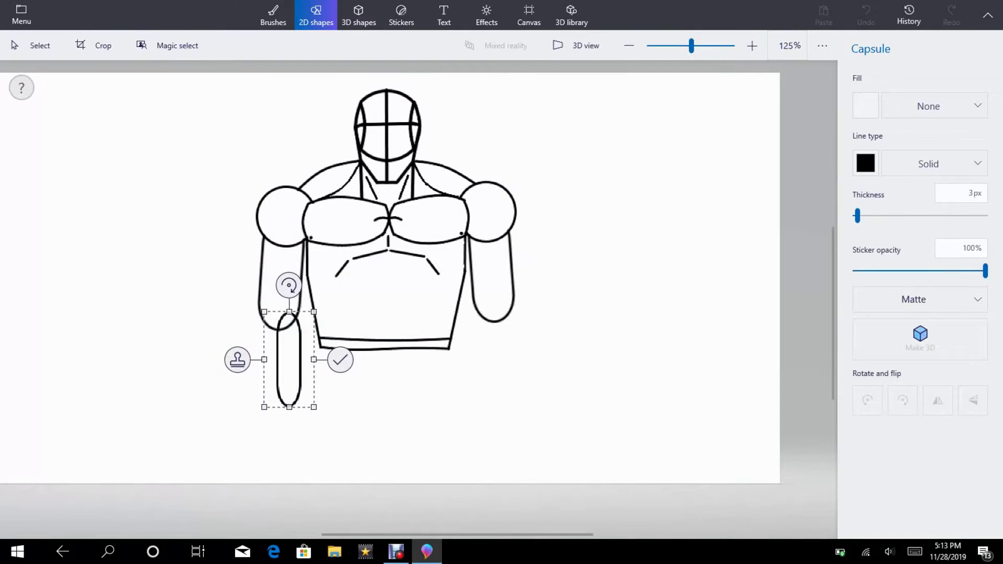
pyautogui.moveTo(264, 359)
pyautogui.mouseDown()
pyautogui.moveTo(242, 359)
pyautogui.moveTo(282, 336)
pyautogui.mouseUp()
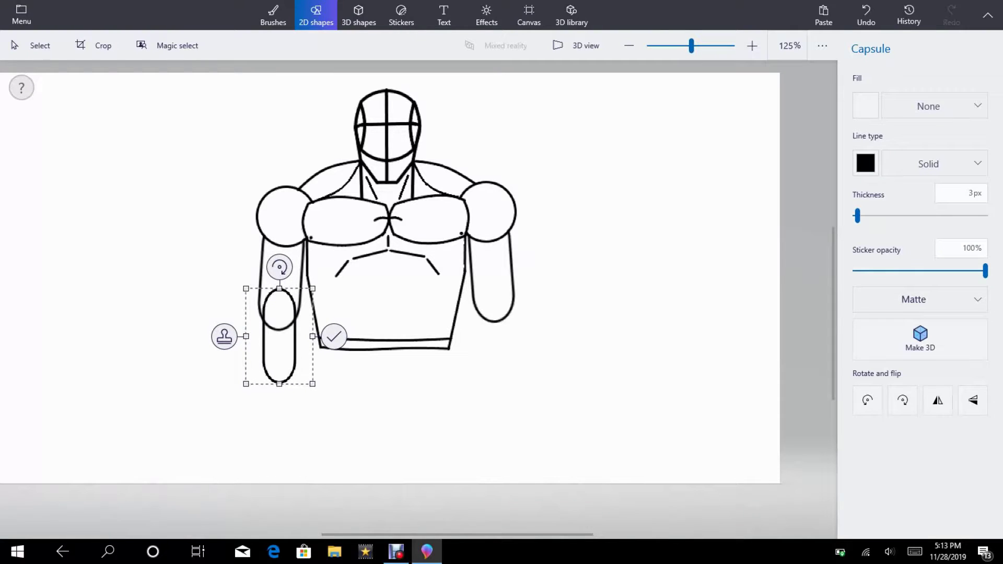
pyautogui.moveTo(279, 267); pyautogui.dragTo(279, 268)
pyautogui.press('Delete')
# - Fit a smaller capsule onto the left forearm and stamp a copy onto the right forearm
pyautogui.moveTo(84, 188); pyautogui.dragTo(314, 420)
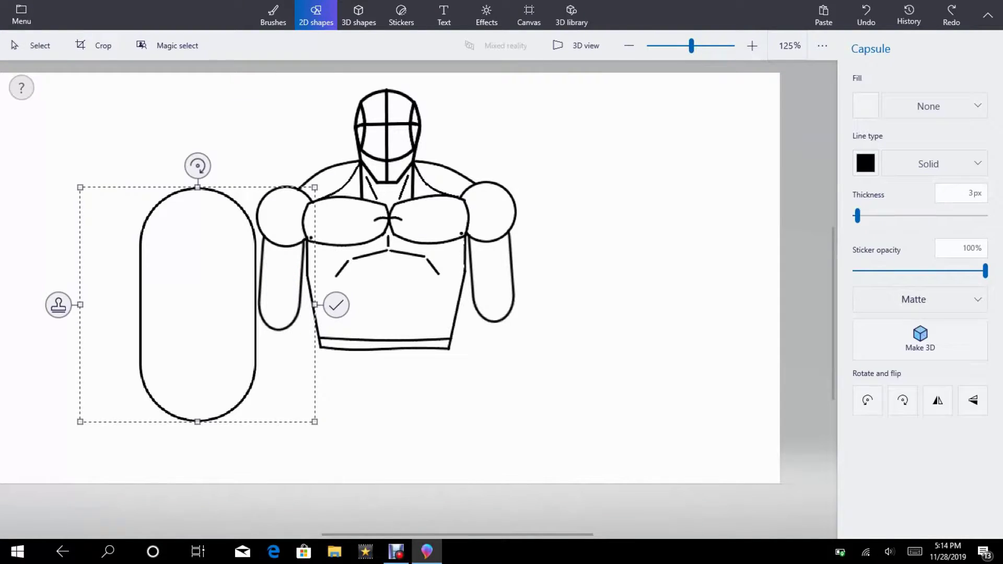
pyautogui.moveTo(313, 188); pyautogui.dragTo(177, 264)
pyautogui.moveTo(129, 343); pyautogui.dragTo(280, 342)
pyautogui.moveTo(327, 276); pyautogui.dragTo(302, 291)
pyautogui.moveTo(267, 349); pyautogui.dragTo(276, 348)
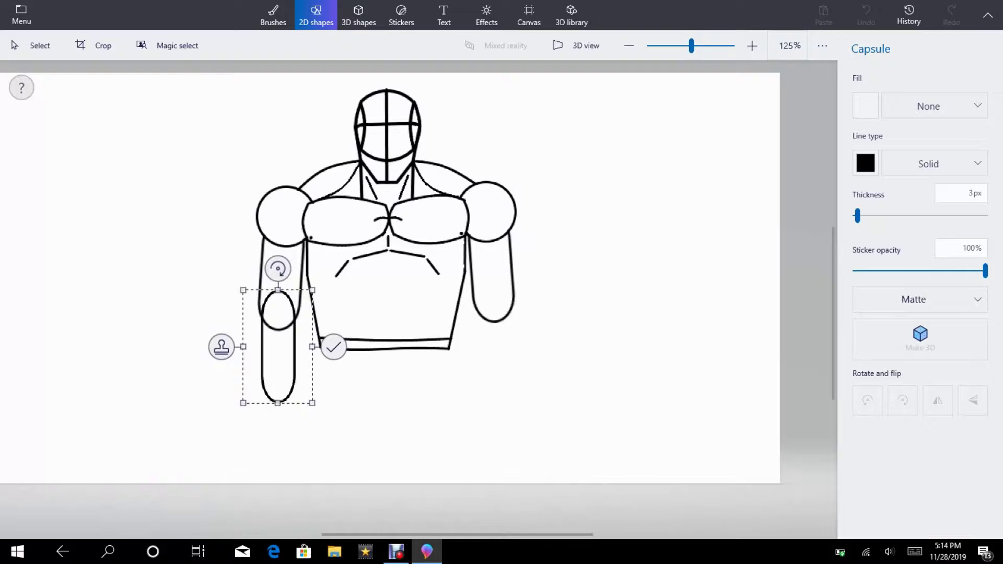
pyautogui.click(278, 269)
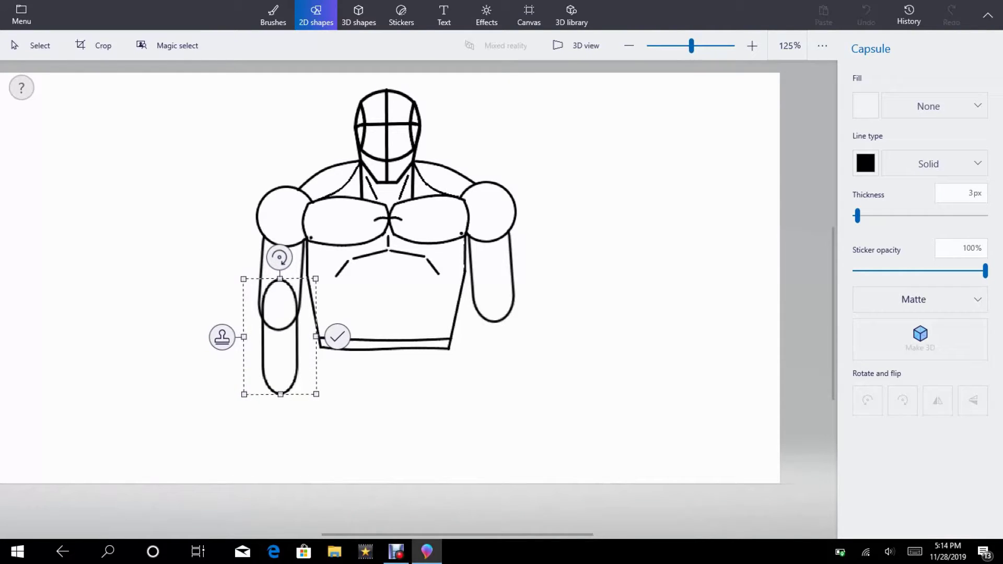
pyautogui.moveTo(278, 349); pyautogui.dragTo(506, 345)
pyautogui.click(35, 45)
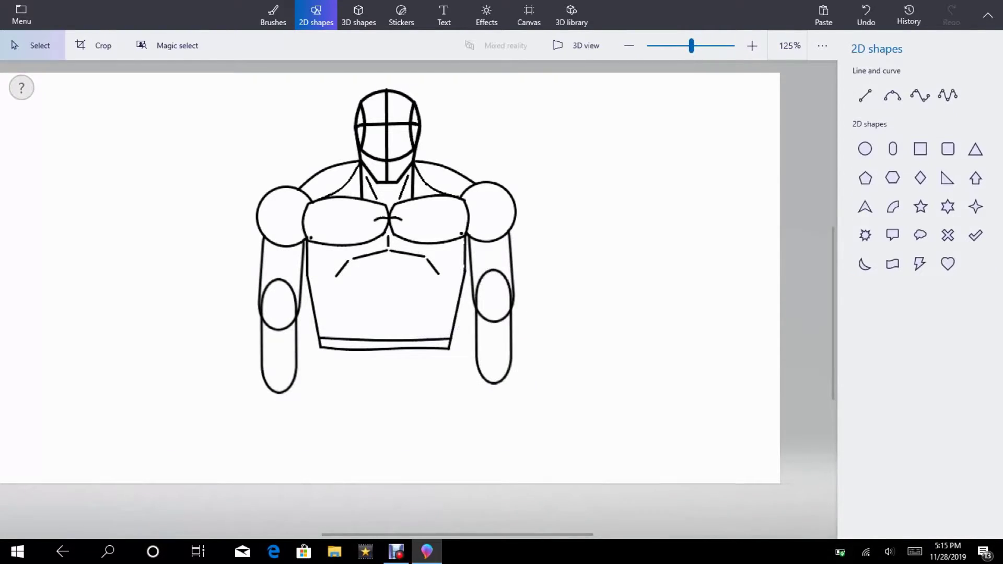
# - Draw and resize a rounded square below the torso, then delete it
pyautogui.click(948, 149)
pyautogui.moveTo(352, 325)
pyautogui.mouseDown()
pyautogui.moveTo(537, 511)
pyautogui.moveTo(397, 369)
pyautogui.mouseUp()
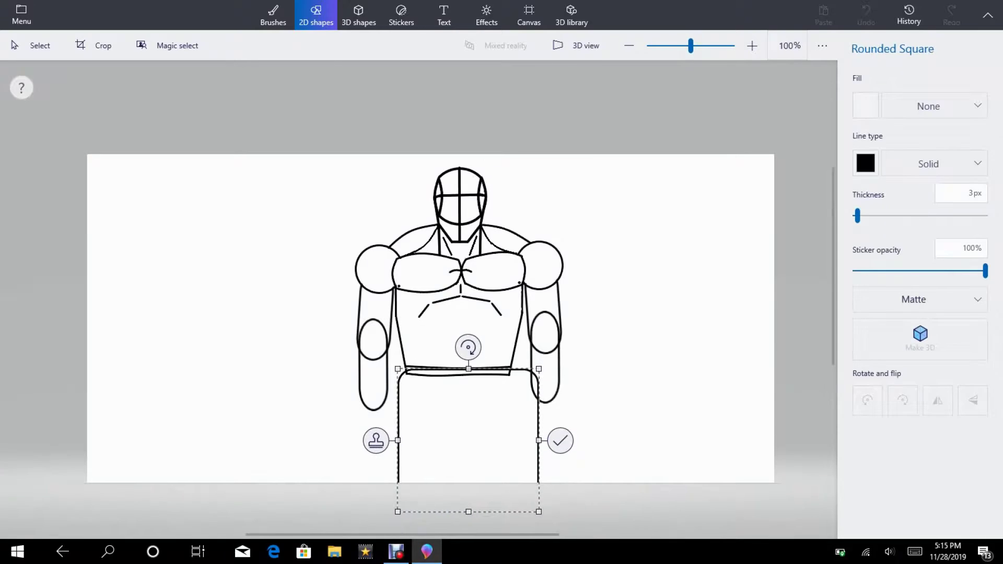
pyautogui.moveTo(538, 445); pyautogui.dragTo(520, 445)
pyautogui.press('Delete')
pyautogui.scroll(-1, 459, 314)
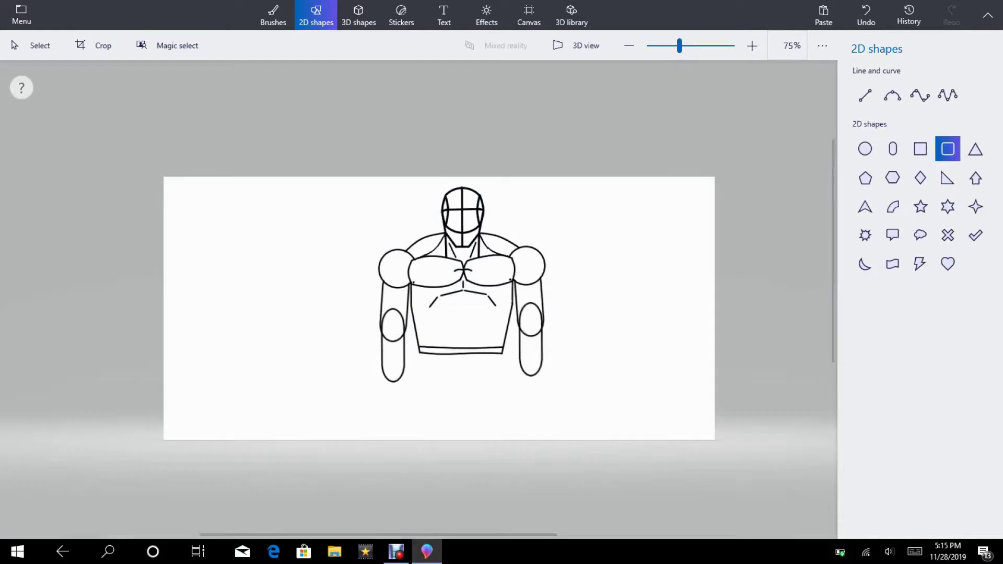
pyautogui.scroll(5, 459, 314)
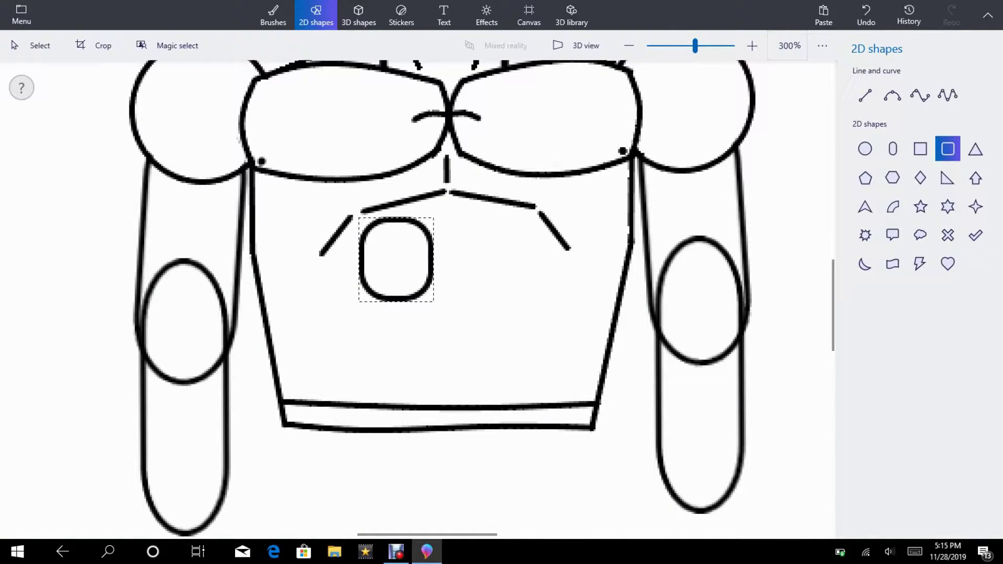
# - Draw four rounded-square ab blocks in a two-by-two grid below the chest
pyautogui.moveTo(359, 218); pyautogui.dragTo(443, 277)
pyautogui.moveTo(448, 197); pyautogui.dragTo(527, 279)
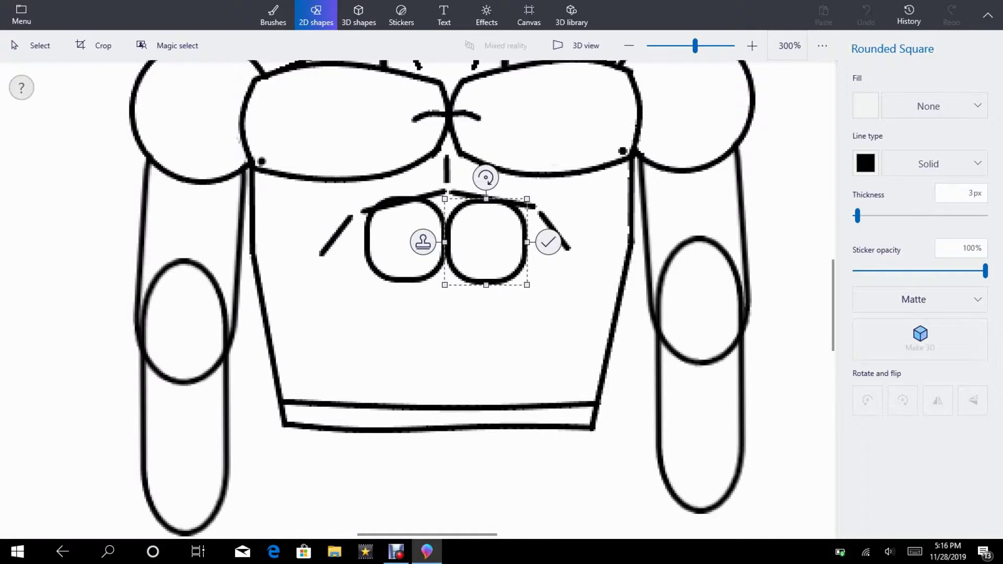
pyautogui.moveTo(443, 272); pyautogui.dragTo(526, 357)
pyautogui.moveTo(362, 277); pyautogui.dragTo(444, 362)
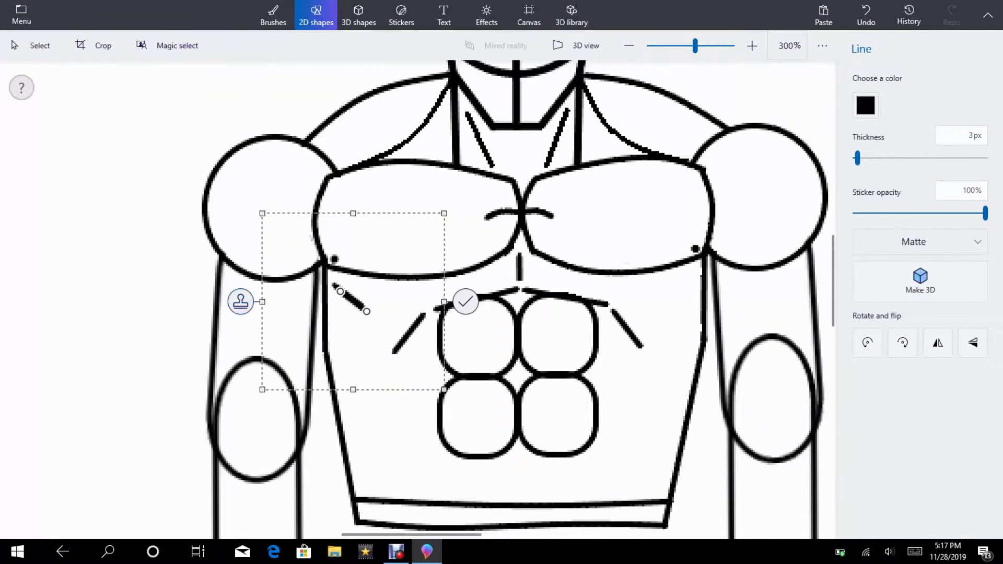
# - Add short diagonal oblique strokes on the left and right chest, undoing extras
pyautogui.moveTo(336, 307)
pyautogui.mouseDown()
pyautogui.moveTo(362, 325)
pyautogui.moveTo(360, 380)
pyautogui.mouseUp()
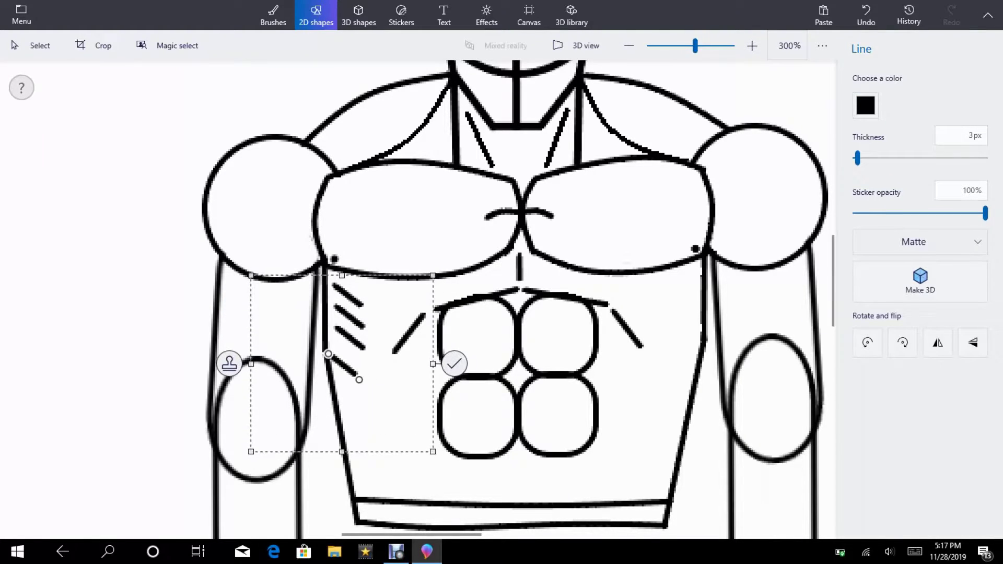
pyautogui.hotkey('ctrl', 'z')
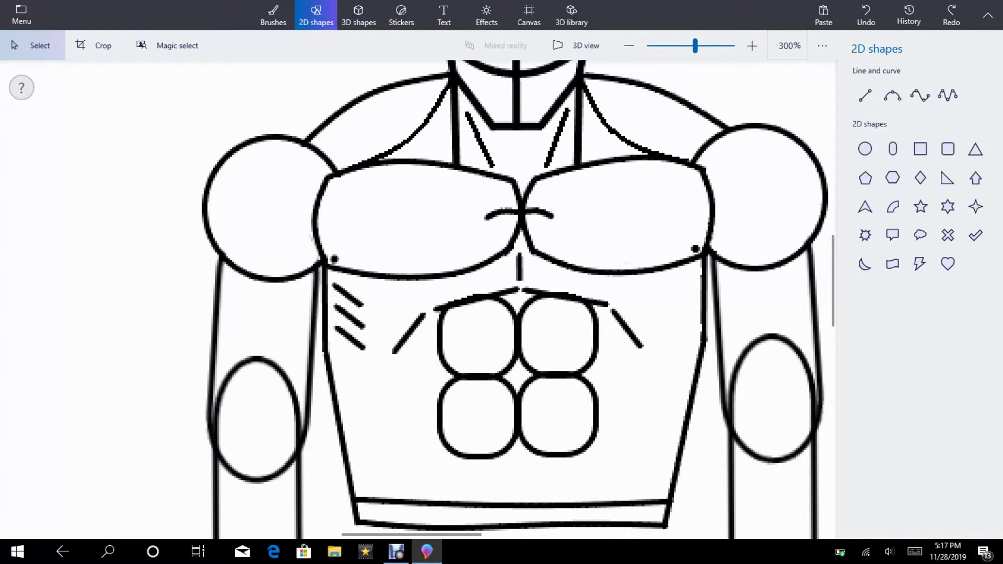
pyautogui.click(866, 95)
pyautogui.scroll(3, 680, 294)
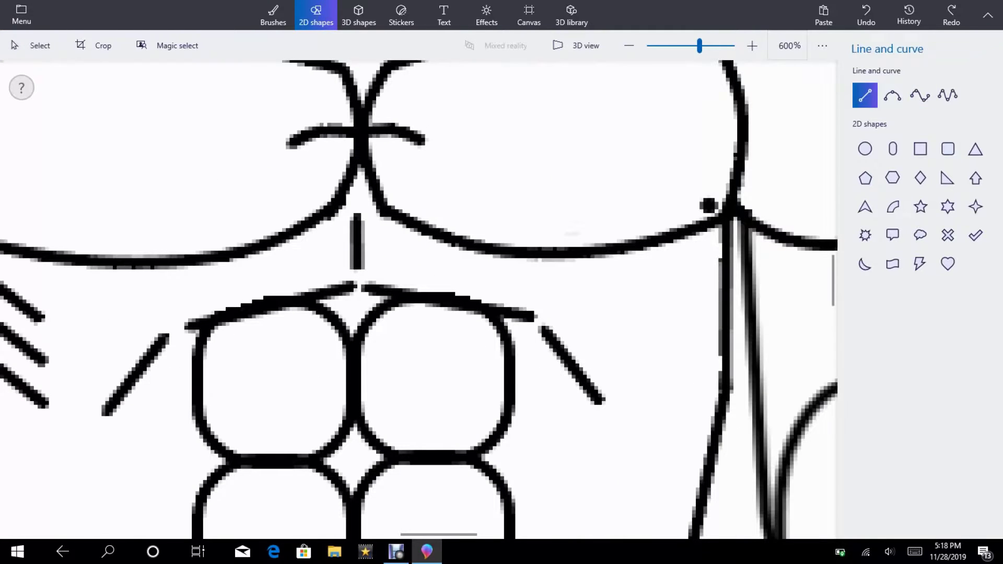
pyautogui.scroll(-2, 644, 323)
pyautogui.moveTo(674, 305)
pyautogui.mouseDown()
pyautogui.moveTo(633, 328)
pyautogui.moveTo(627, 347)
pyautogui.mouseUp()
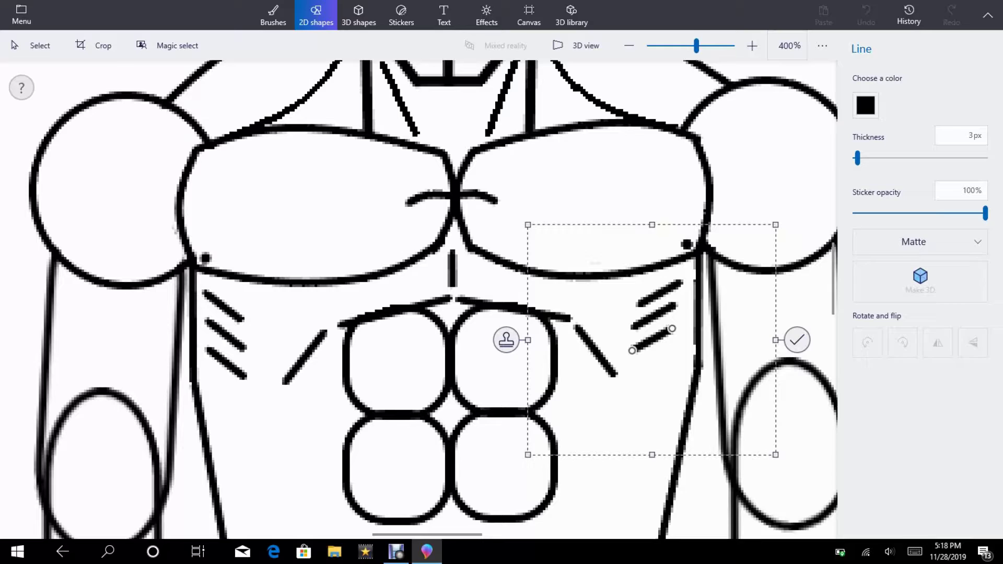
pyautogui.scroll(-1, 644, 323)
pyautogui.hotkey('ctrl', 'z')
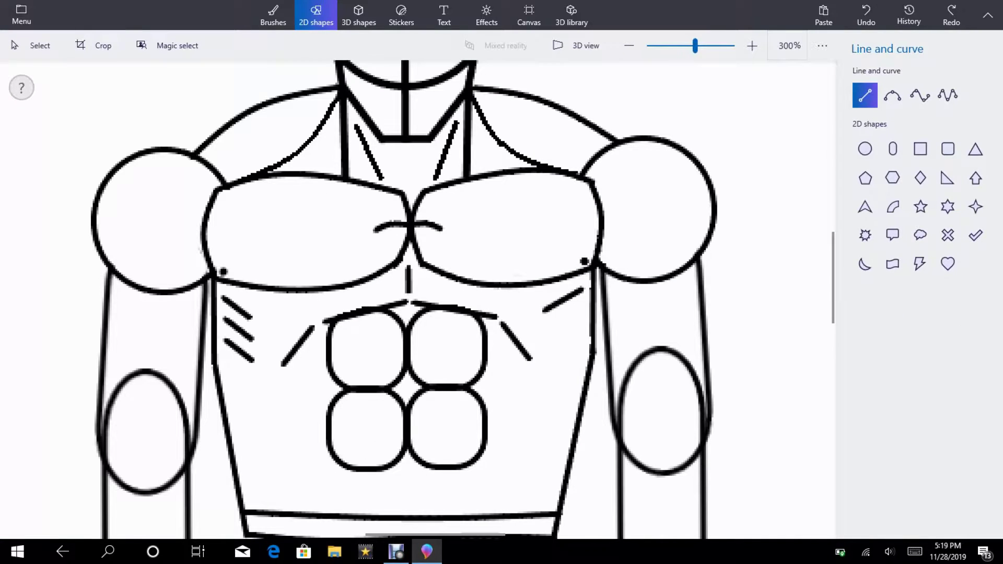
pyautogui.moveTo(576, 292)
pyautogui.mouseDown()
pyautogui.moveTo(539, 314)
pyautogui.moveTo(557, 335)
pyautogui.mouseUp()
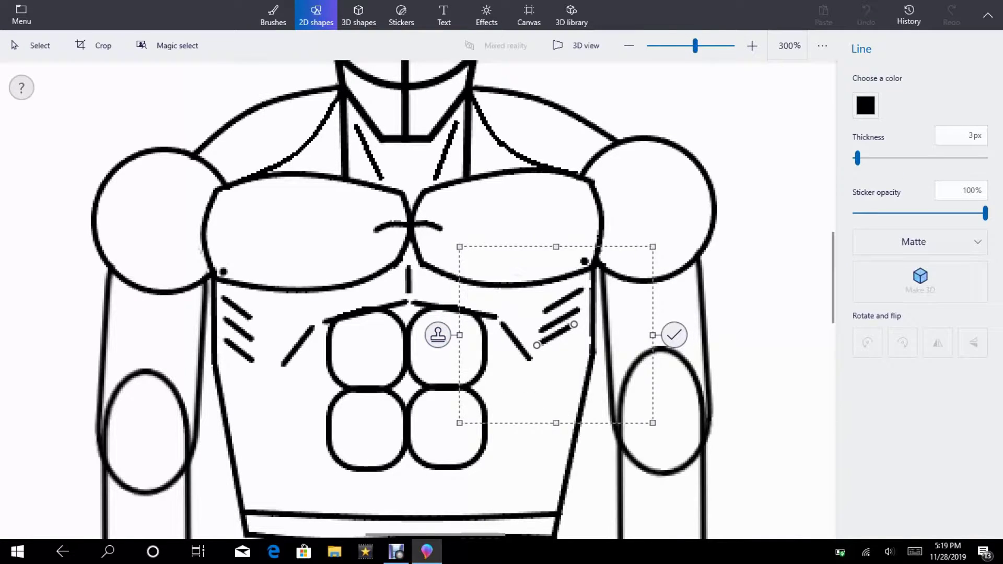
pyautogui.scroll(-2, 419, 286)
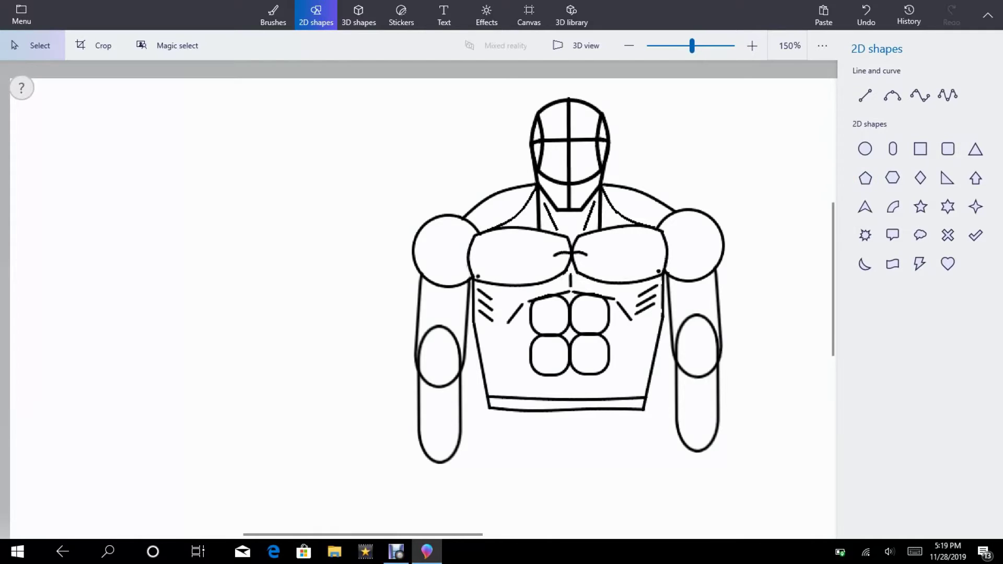
pyautogui.scroll(-1, 419, 298)
pyautogui.hscroll(2, 419, 298)
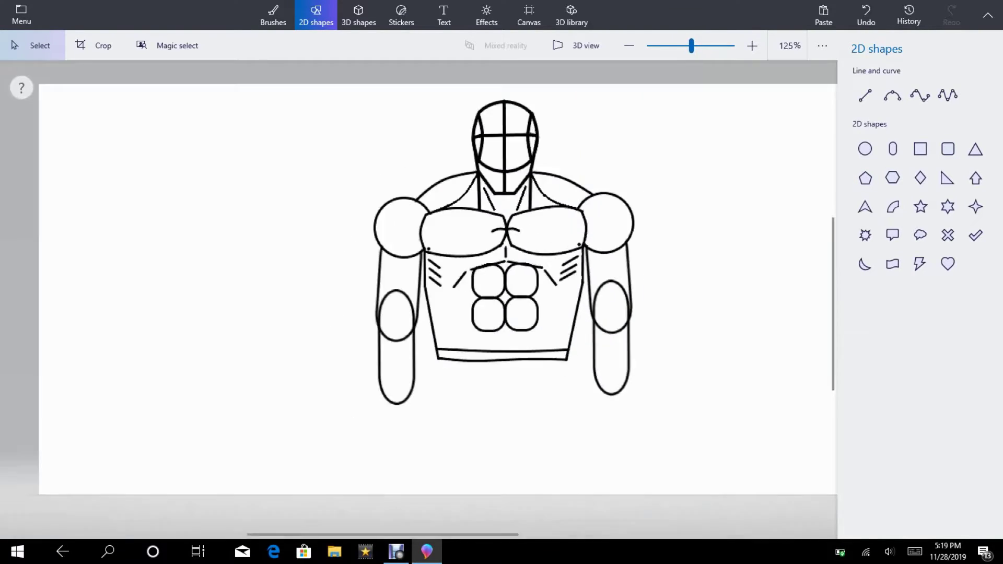
pyautogui.scroll(1, 419, 298)
# - Draw curves down the right and left torso sides, extending the right curve lower
pyautogui.moveTo(577, 302)
pyautogui.mouseDown()
pyautogui.moveTo(552, 368)
pyautogui.moveTo(580, 347)
pyautogui.mouseUp()
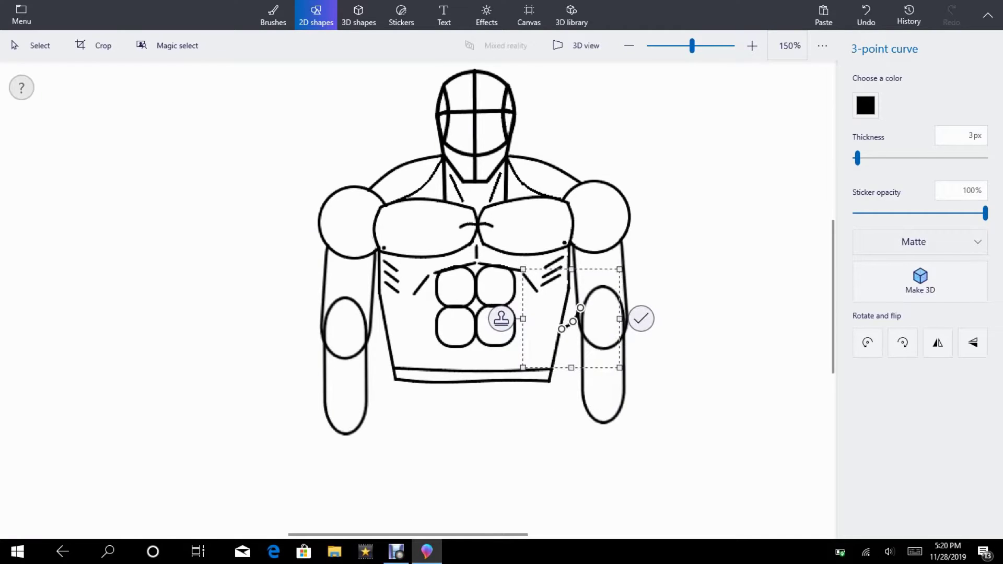
pyautogui.scroll(5, 576, 286)
pyautogui.moveTo(531, 414); pyautogui.dragTo(518, 470)
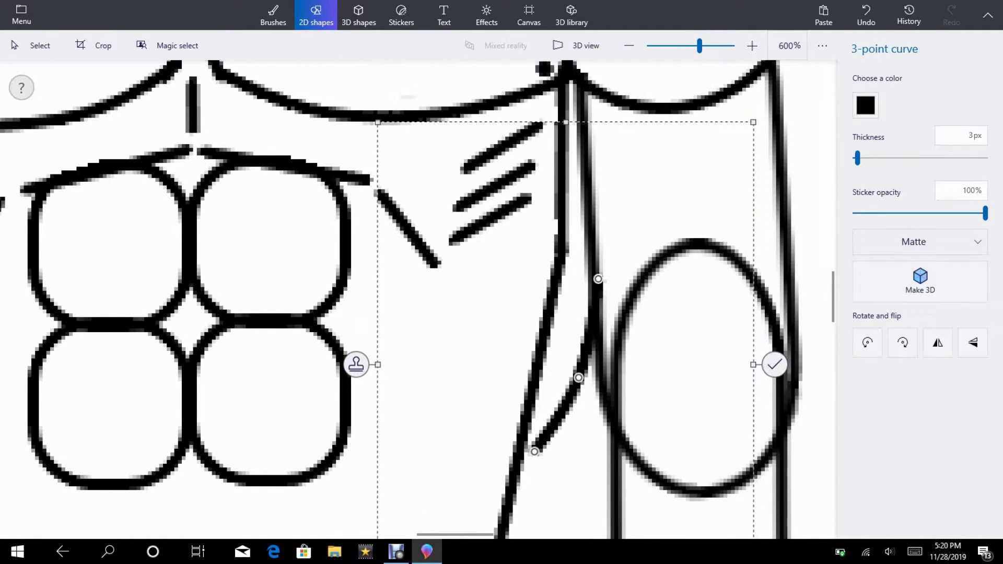
pyautogui.scroll(-3, 419, 284)
pyautogui.moveTo(604, 157); pyautogui.dragTo(619, 354)
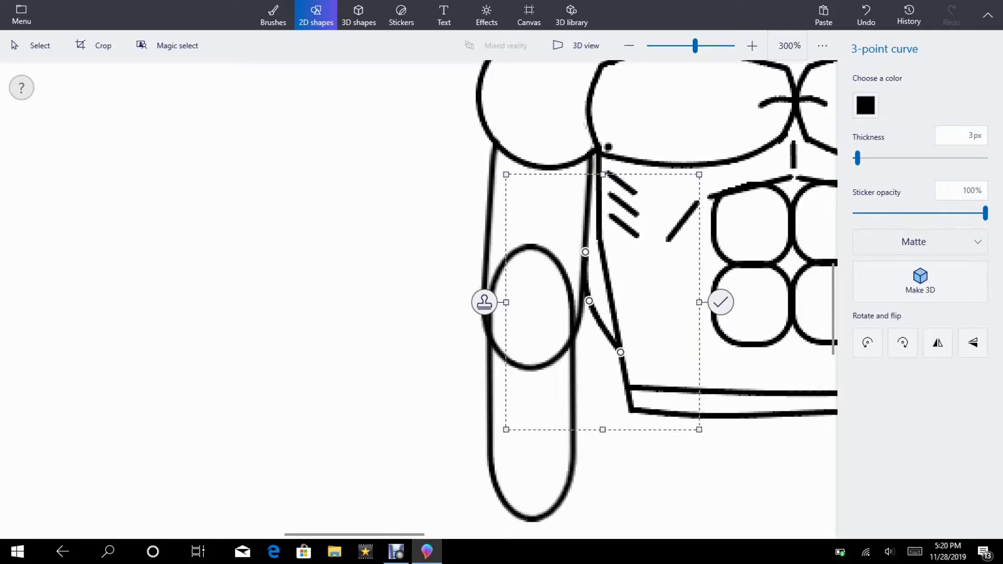
pyautogui.scroll(2, 419, 298)
pyautogui.scroll(2, 420, 298)
pyautogui.scroll(-2, 589, 267)
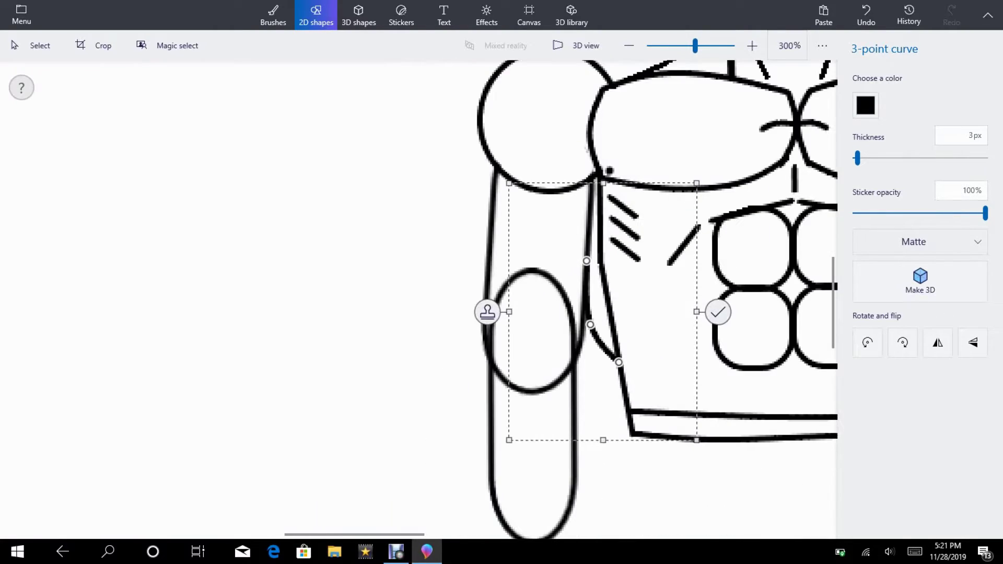
pyautogui.scroll(-1, 593, 302)
pyautogui.scroll(-1, 625, 338)
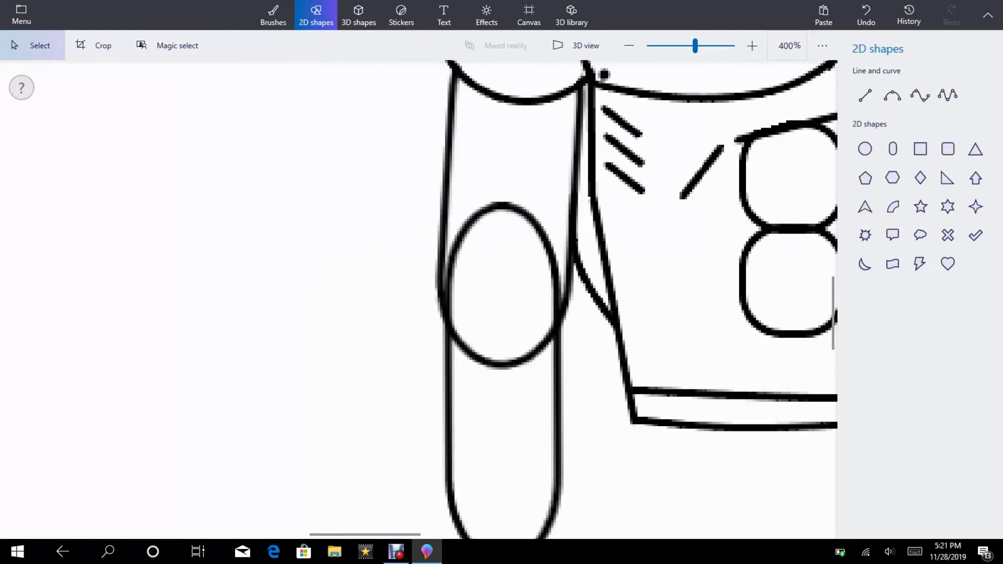
pyautogui.scroll(5, 432, 146)
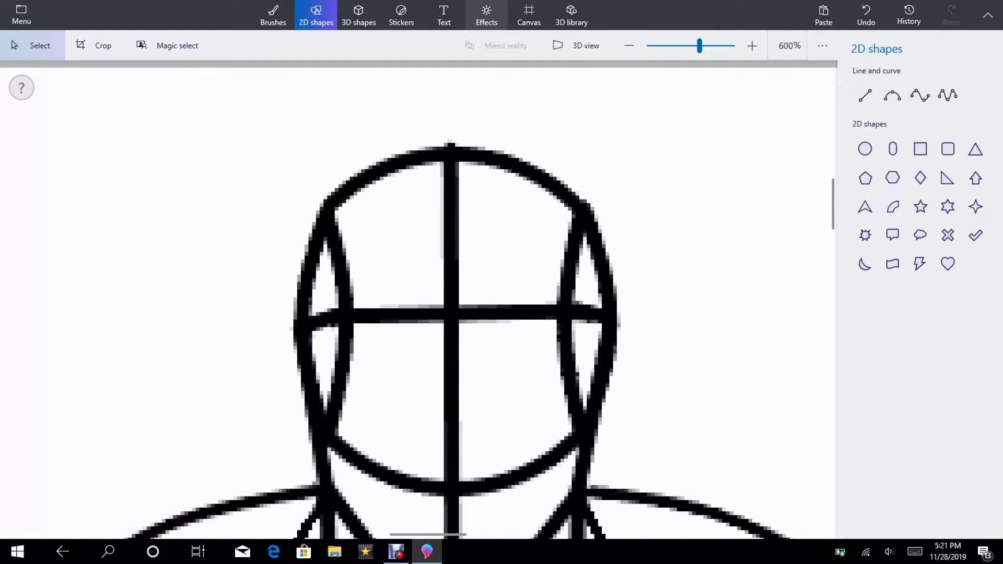
# - Erase the head's centre line, cross lines and eye guide strokes
pyautogui.press('b')
pyautogui.moveTo(451, 227); pyautogui.dragTo(451, 513)
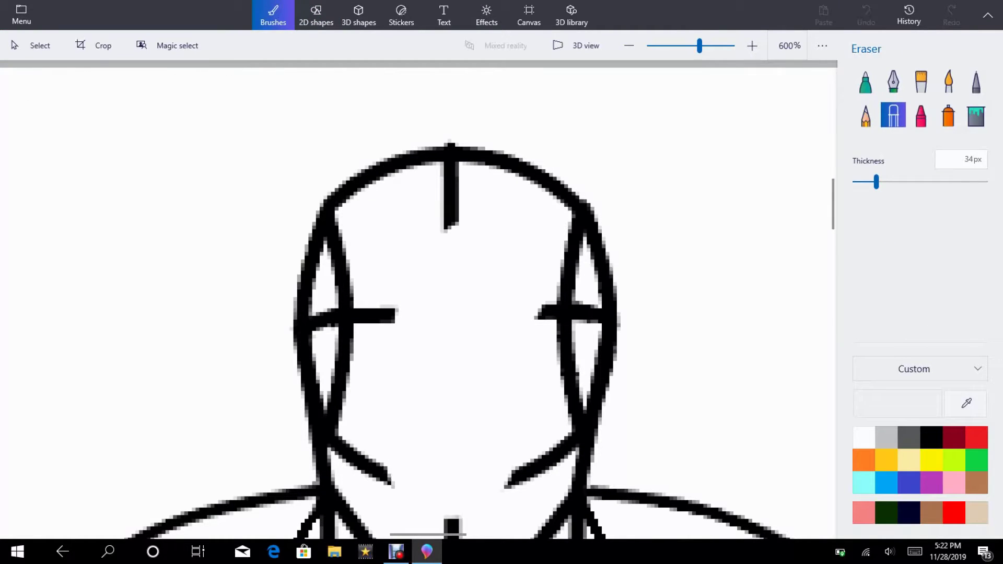
pyautogui.moveTo(451, 161); pyautogui.dragTo(450, 231)
pyautogui.moveTo(353, 290); pyautogui.dragTo(353, 349)
pyautogui.moveTo(549, 274); pyautogui.dragTo(548, 330)
pyautogui.scroll(-5, 419, 298)
pyautogui.scroll(-3, 419, 298)
pyautogui.moveTo(446, 252); pyautogui.dragTo(447, 346)
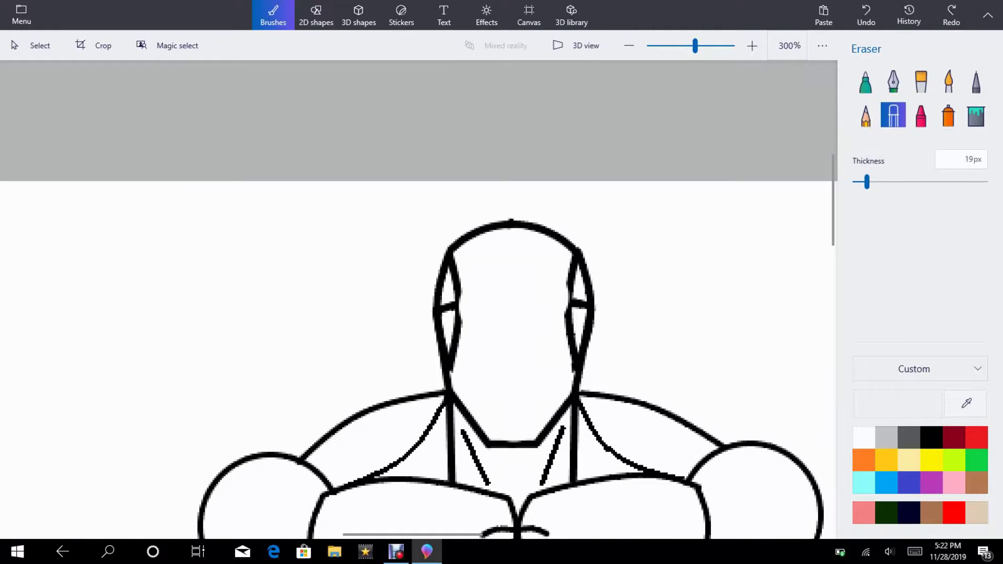
pyautogui.scroll(3, 509, 314)
pyautogui.scroll(2, 509, 314)
pyautogui.moveTo(372, 243); pyautogui.dragTo(368, 502)
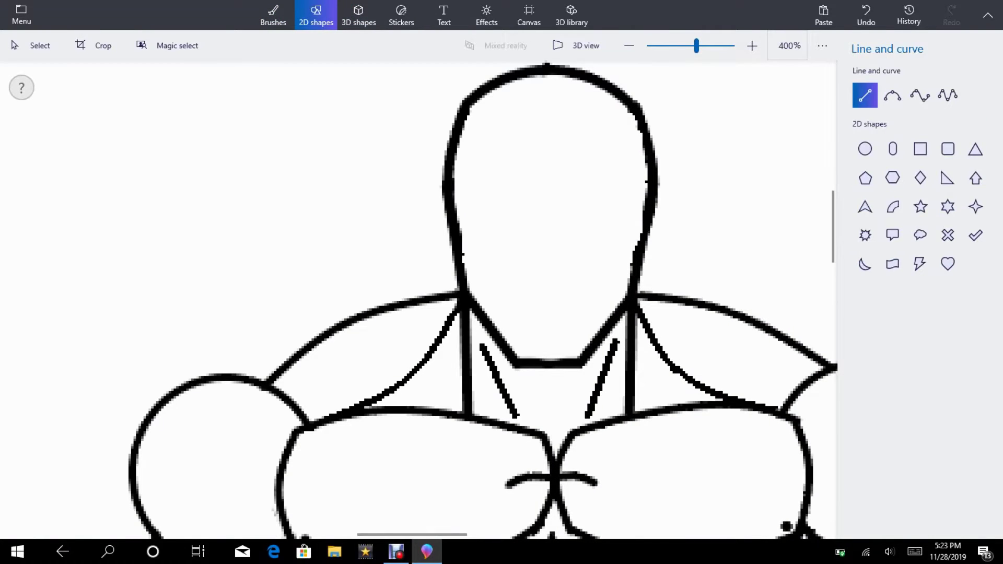
# - Draw a short ear stroke on the head's right side and adjust its end points
pyautogui.moveTo(650, 195); pyautogui.dragTo(668, 179)
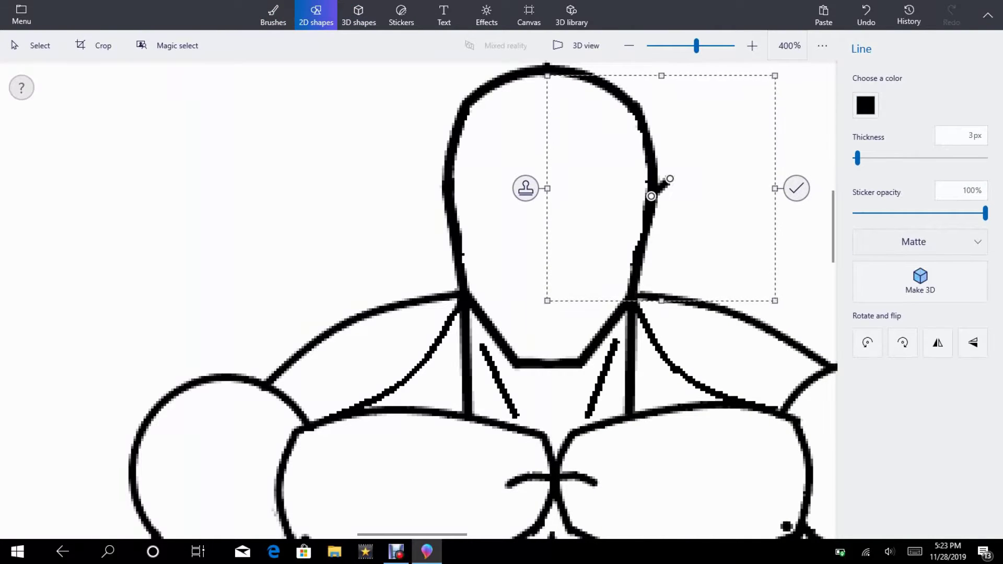
pyautogui.scroll(2, 706, 199)
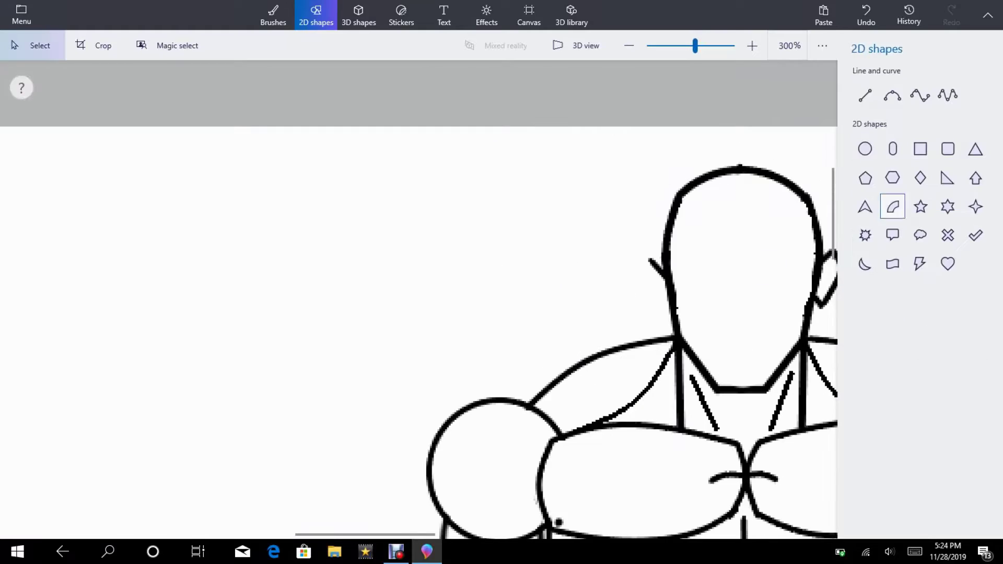
pyautogui.moveTo(652, 276)
pyautogui.mouseDown()
pyautogui.moveTo(645, 259)
pyautogui.moveTo(608, 296)
pyautogui.mouseUp()
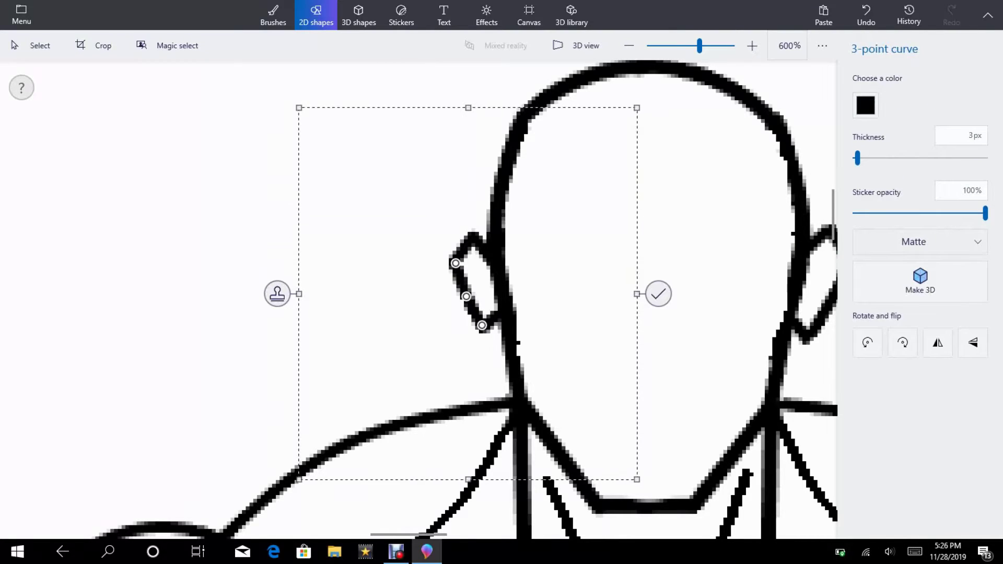
# - Undo the unfinished curve and draw two short ear lines on the head's left
pyautogui.hotkey('ctrl', 'z')
pyautogui.click(866, 95)
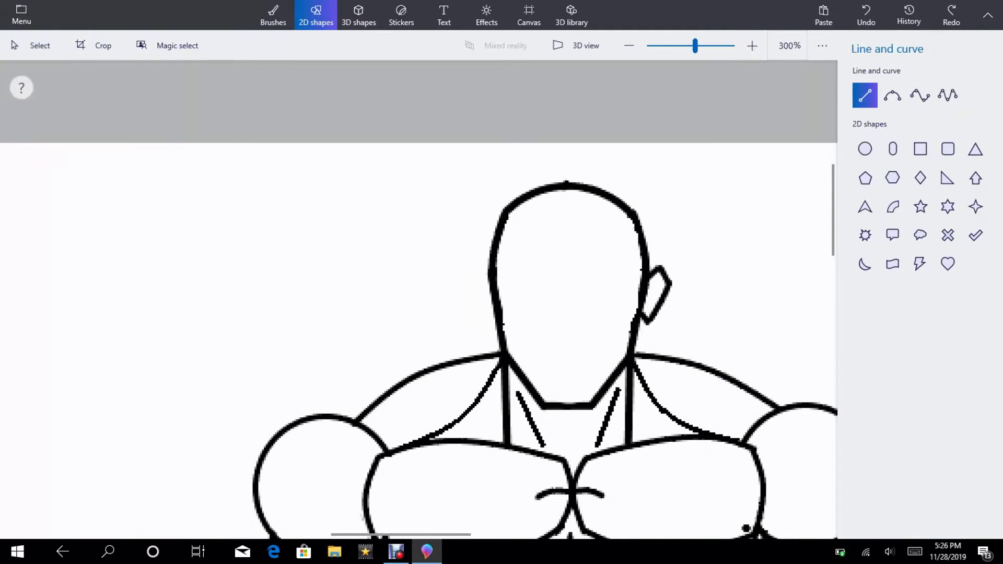
pyautogui.keyDown('ctrl'); pyautogui.scroll(3, 498, 293); pyautogui.keyUp('ctrl')
pyautogui.moveTo(465, 261); pyautogui.dragTo(489, 289)
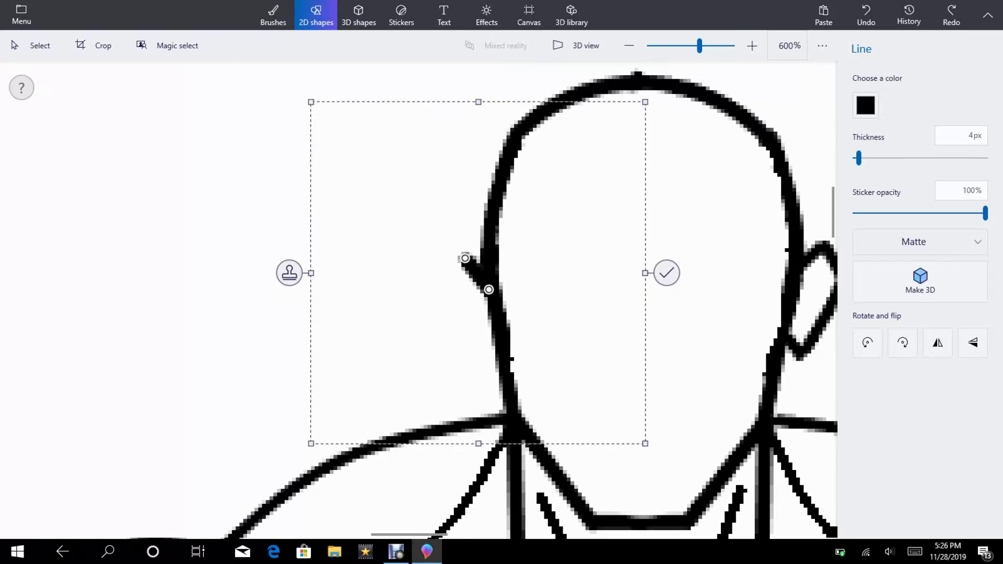
pyautogui.click(465, 258)
pyautogui.moveTo(465, 253); pyautogui.dragTo(441, 287)
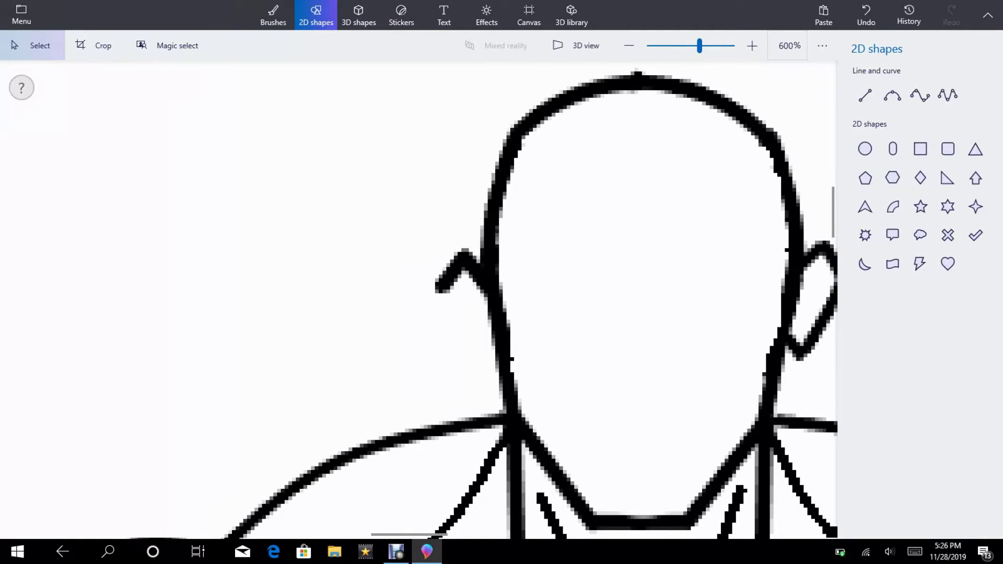
# - Draw a curved left-ear outline, reshape its bulge, and commit it
pyautogui.click(865, 95)
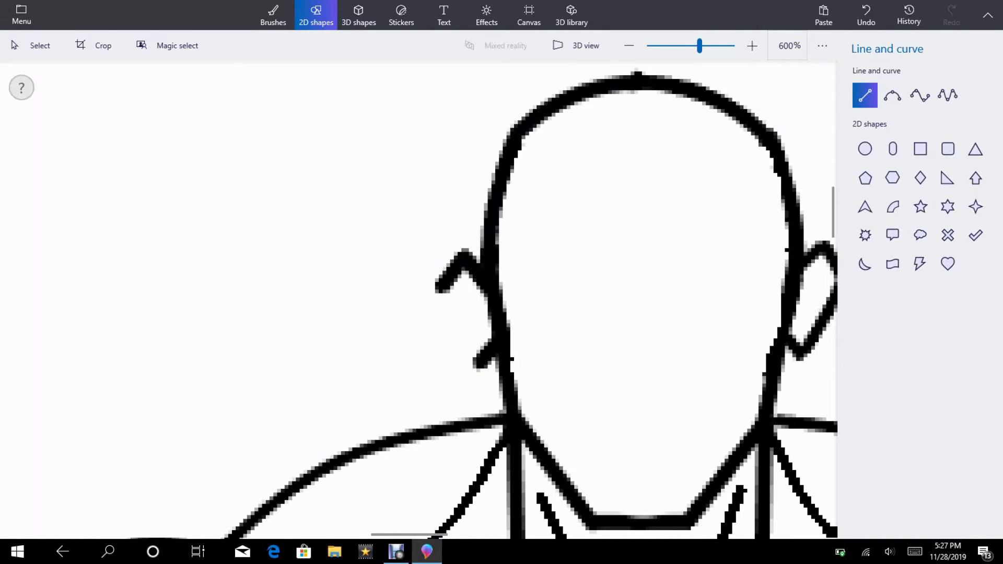
pyautogui.moveTo(438, 286); pyautogui.dragTo(482, 361)
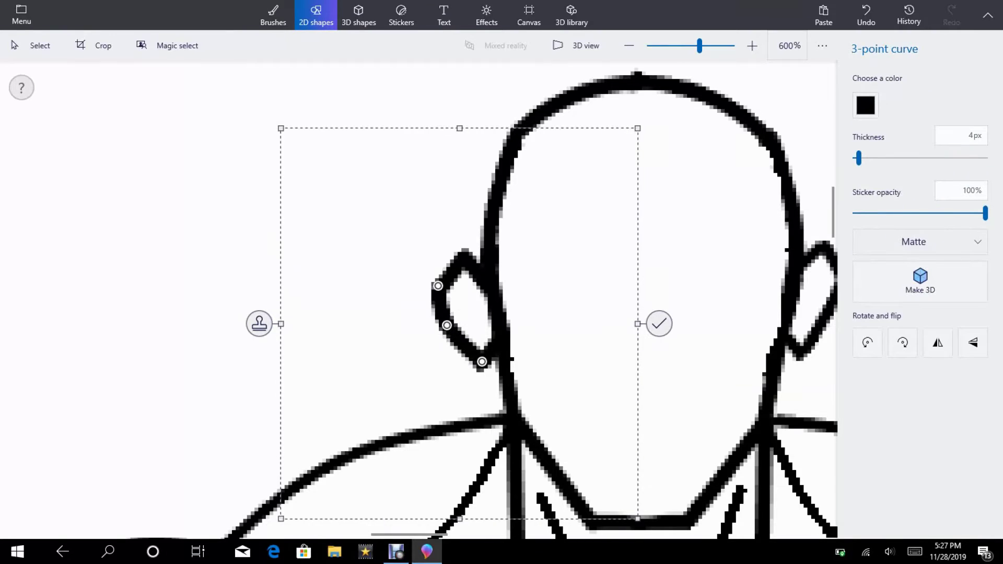
pyautogui.press('Return')
pyautogui.scroll(-10, 419, 298)
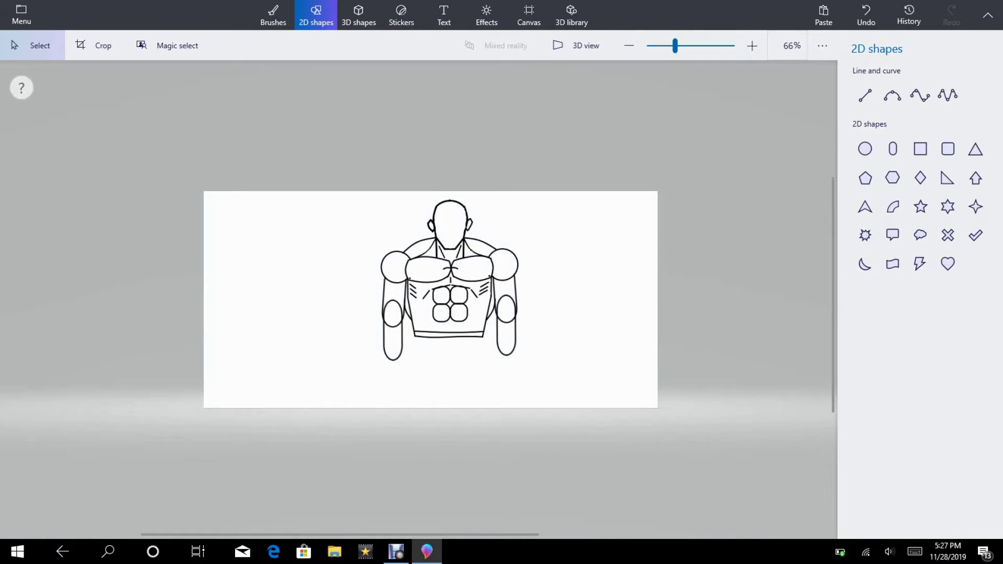
pyautogui.hotkey('ctrl', 'z')
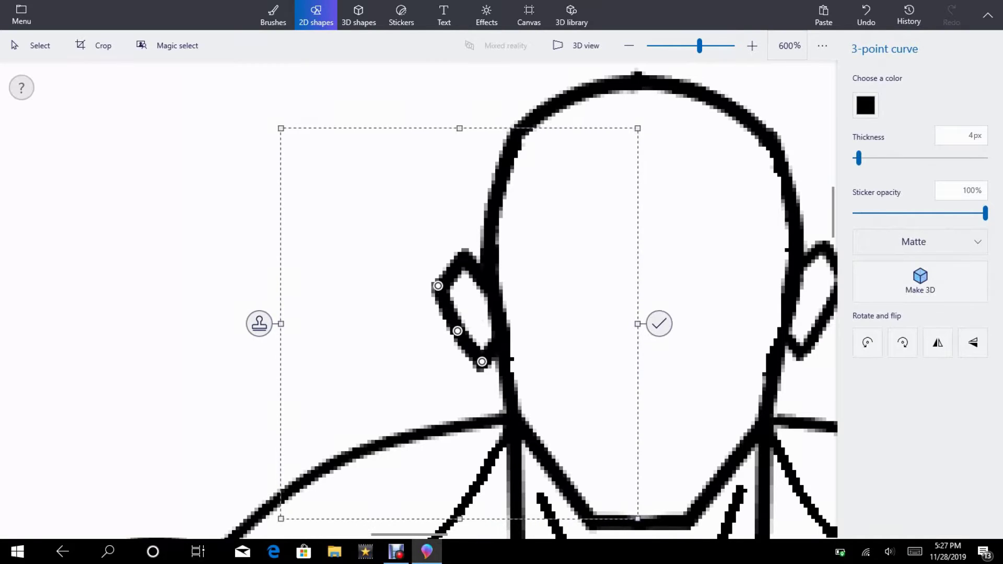
pyautogui.moveTo(455, 328); pyautogui.dragTo(448, 326)
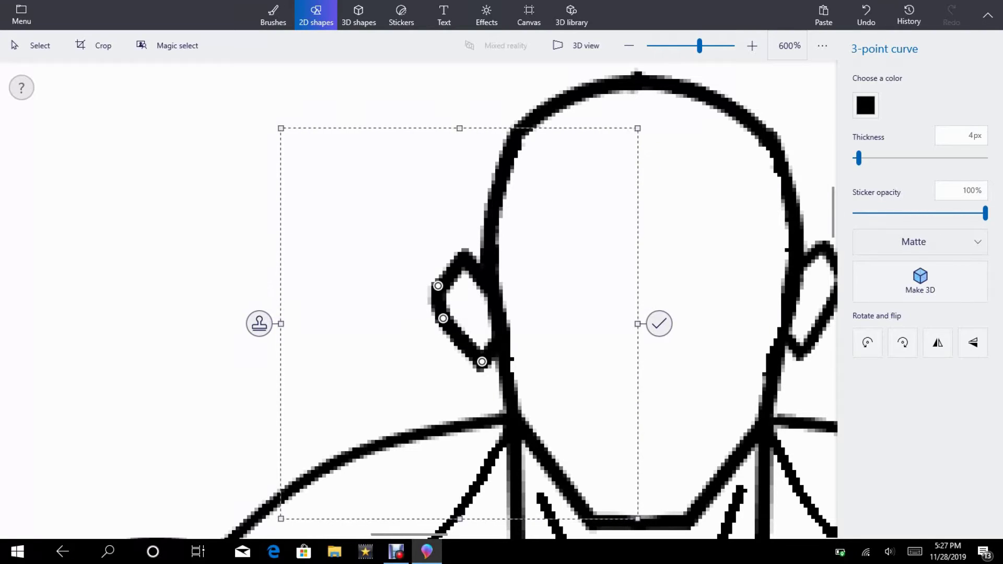
pyautogui.moveTo(444, 323); pyautogui.dragTo(451, 328)
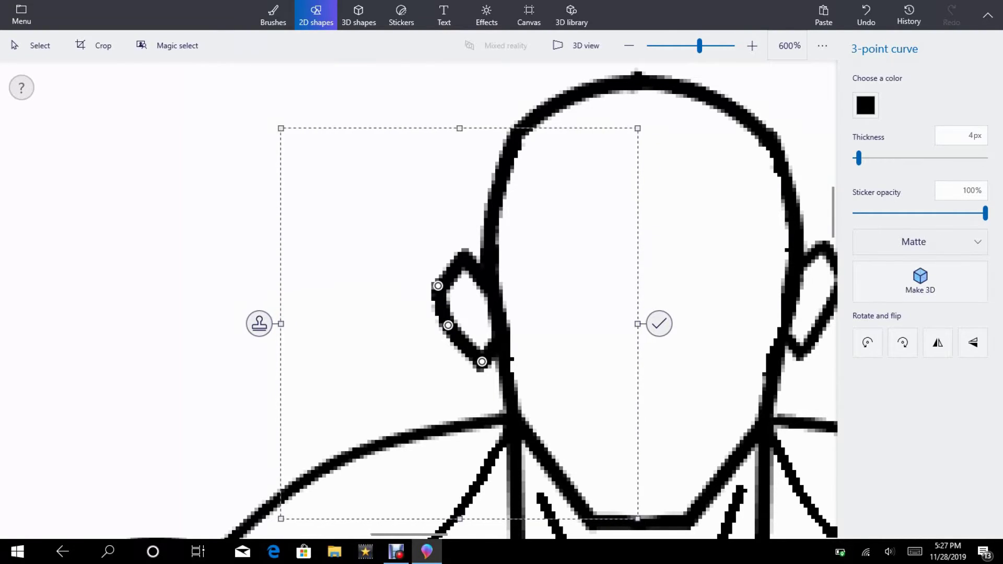
pyautogui.click(659, 324)
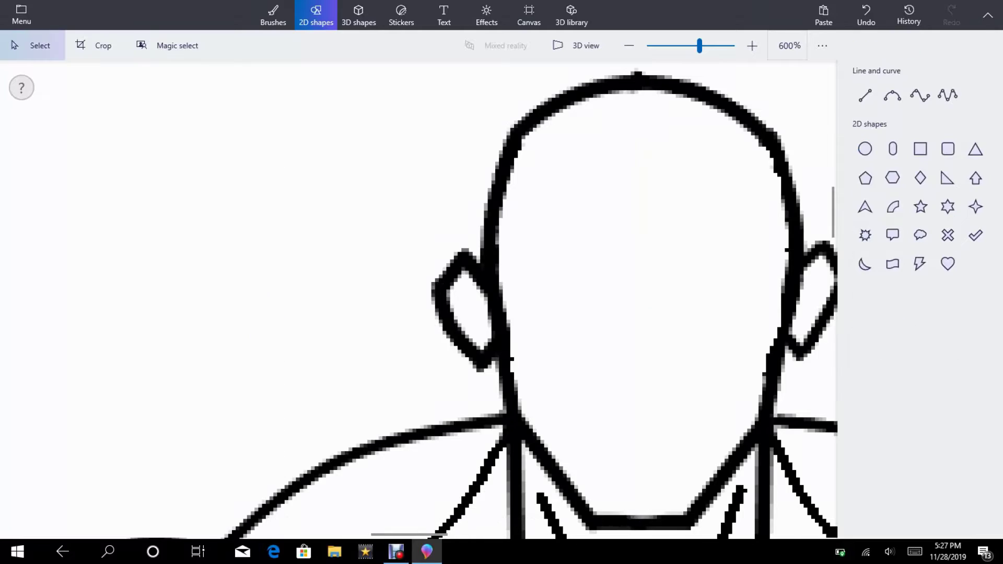
pyautogui.scroll(-5, 666, 341)
pyautogui.scroll(-2, 666, 341)
pyautogui.scroll(-1, 667, 341)
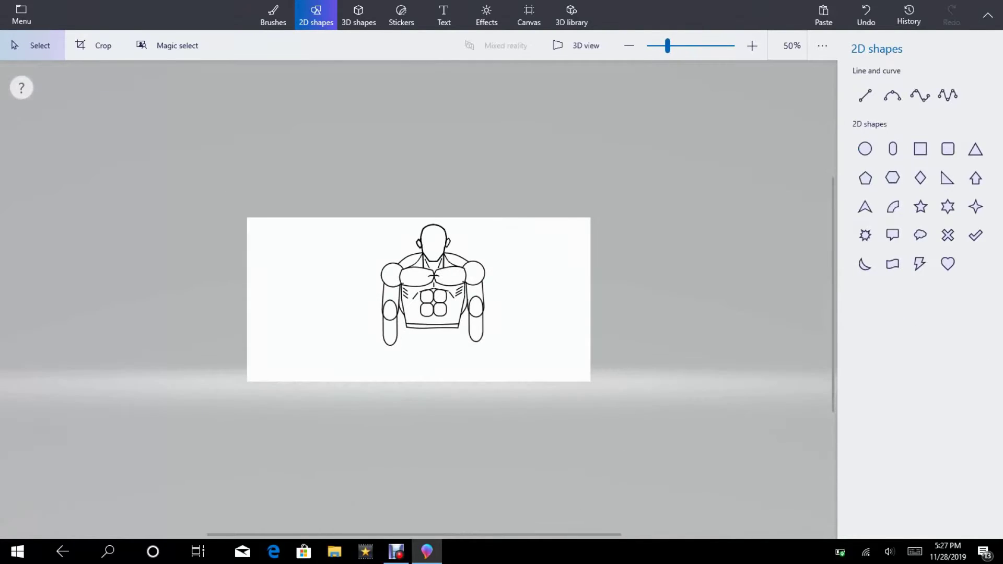
pyautogui.scroll(-1, 667, 341)
pyautogui.scroll(-1, 667, 341)
pyautogui.scroll(1, 419, 298)
pyautogui.scroll(1, 419, 297)
pyautogui.scroll(1, 419, 298)
pyautogui.scroll(-2, 420, 297)
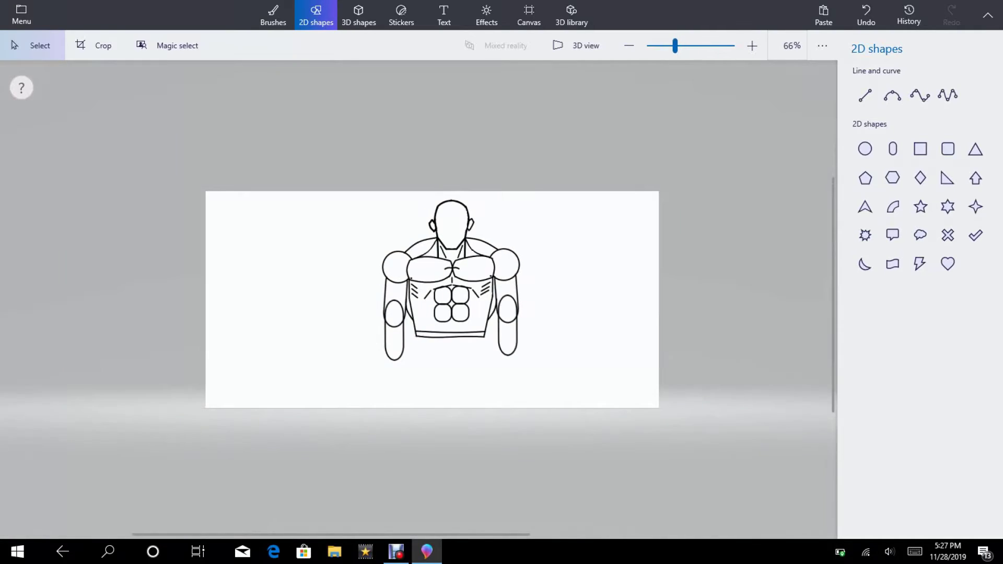
pyautogui.scroll(1, 419, 298)
pyautogui.scroll(-1, 419, 298)
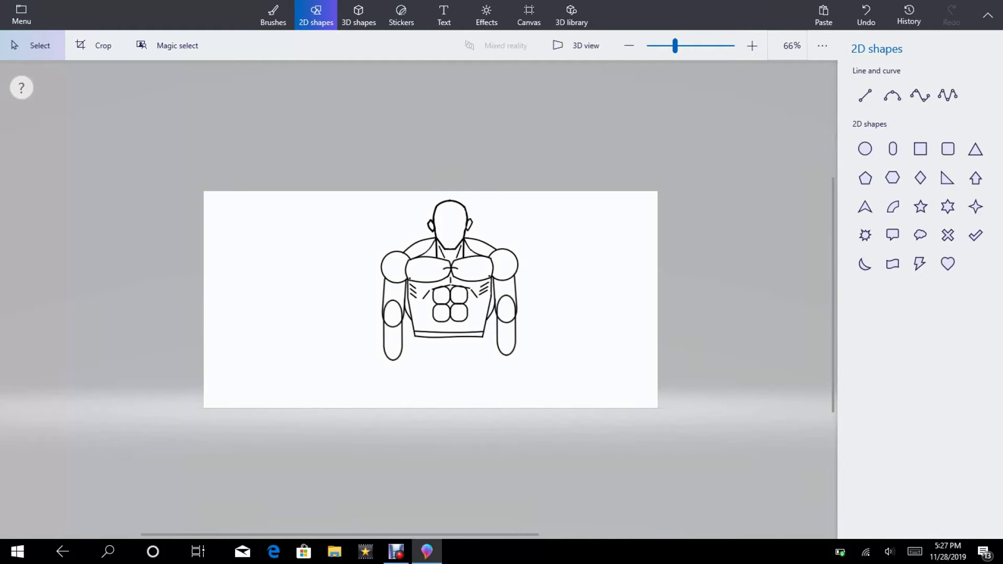
pyautogui.scroll(-1, 423, 299)
pyautogui.scroll(-1, 423, 298)
pyautogui.scroll(1, 423, 299)
pyautogui.scroll(1, 424, 298)
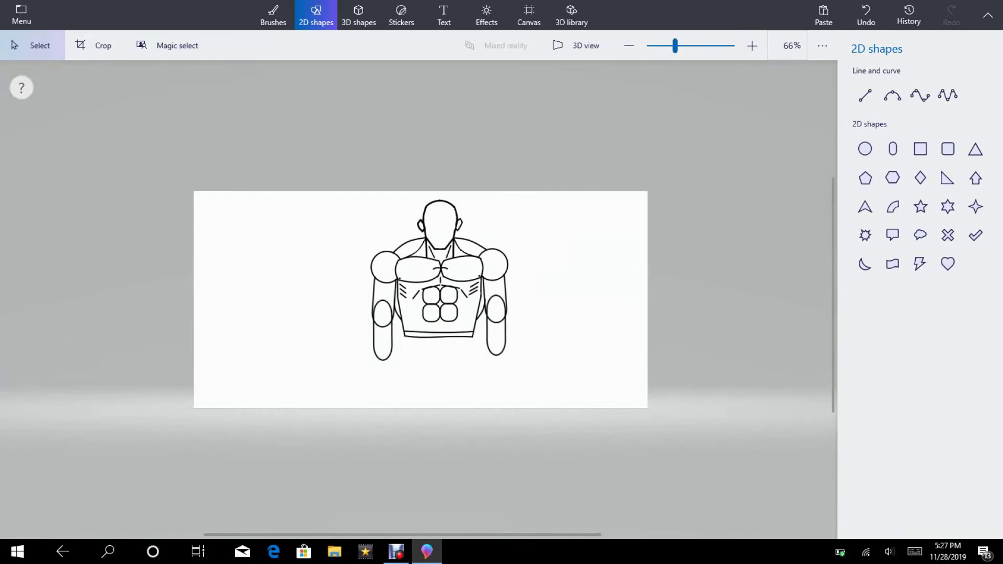
pyautogui.scroll(1, 424, 298)
pyautogui.scroll(-1, 424, 299)
pyautogui.scroll(-1, 423, 298)
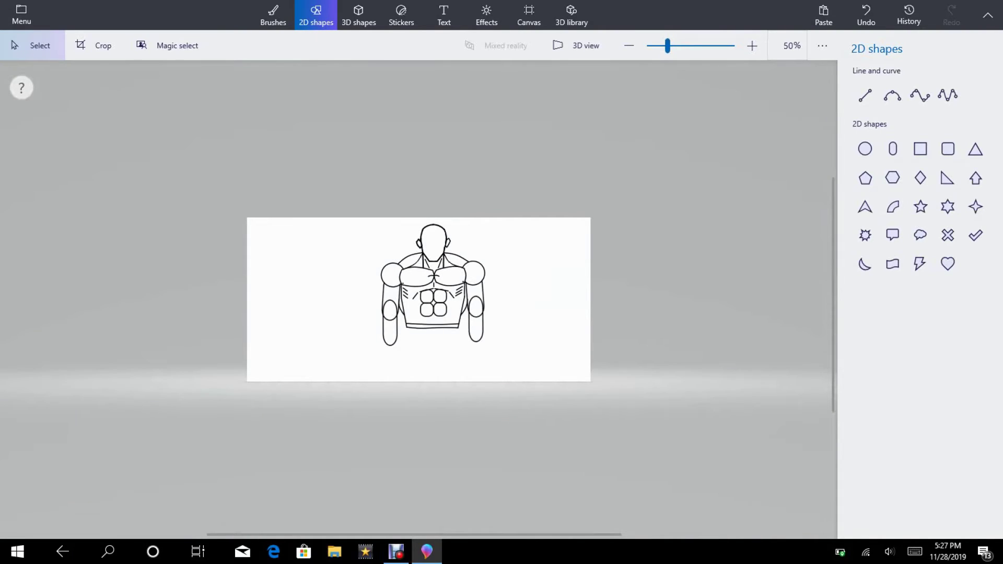
pyautogui.scroll(-1, 423, 298)
pyautogui.scroll(2, 423, 298)
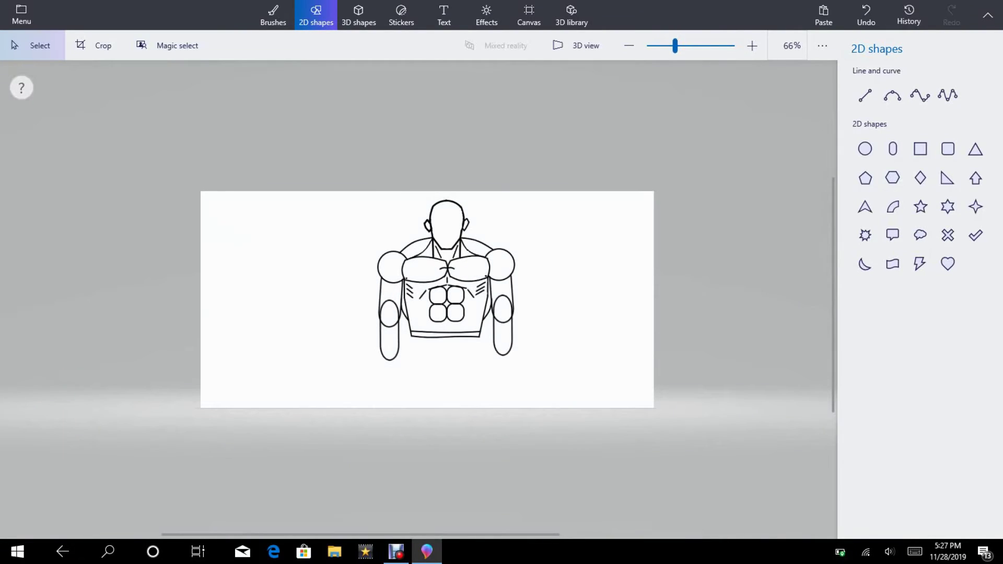